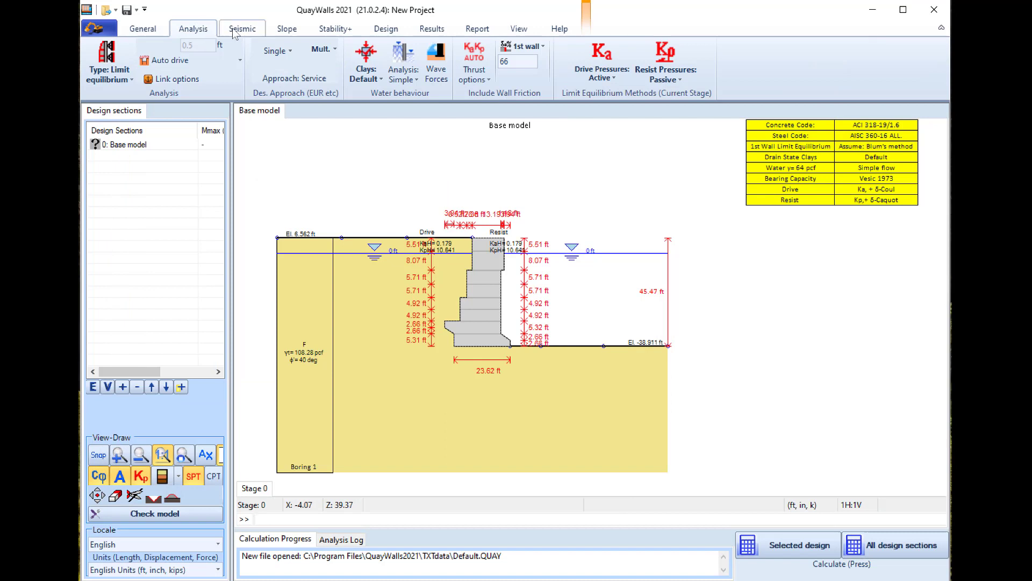
Look through the general, analysis, seismic, slope and report tool groups available for the base model
left_click(242, 28)
left_click(142, 28)
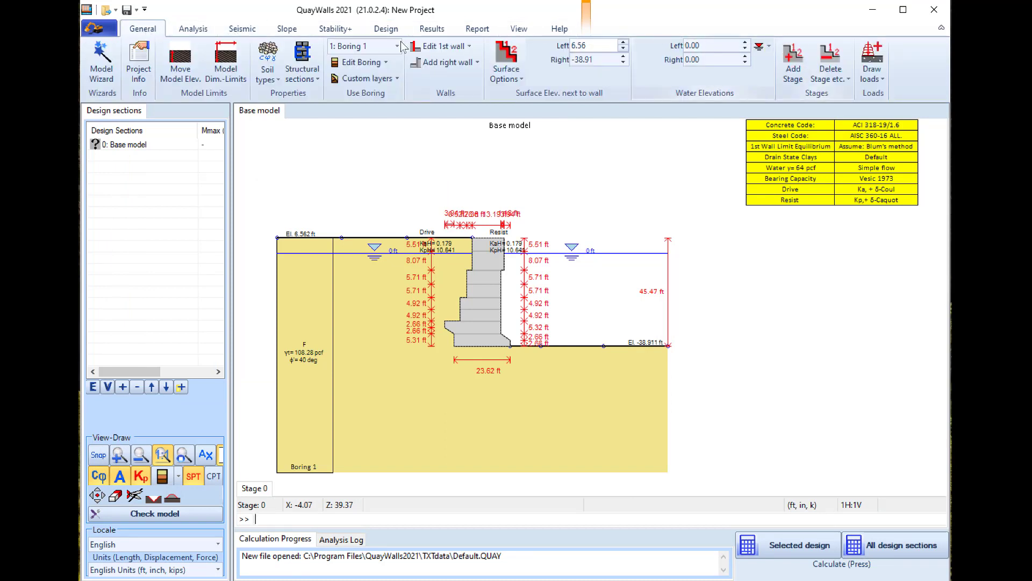
left_click(192, 27)
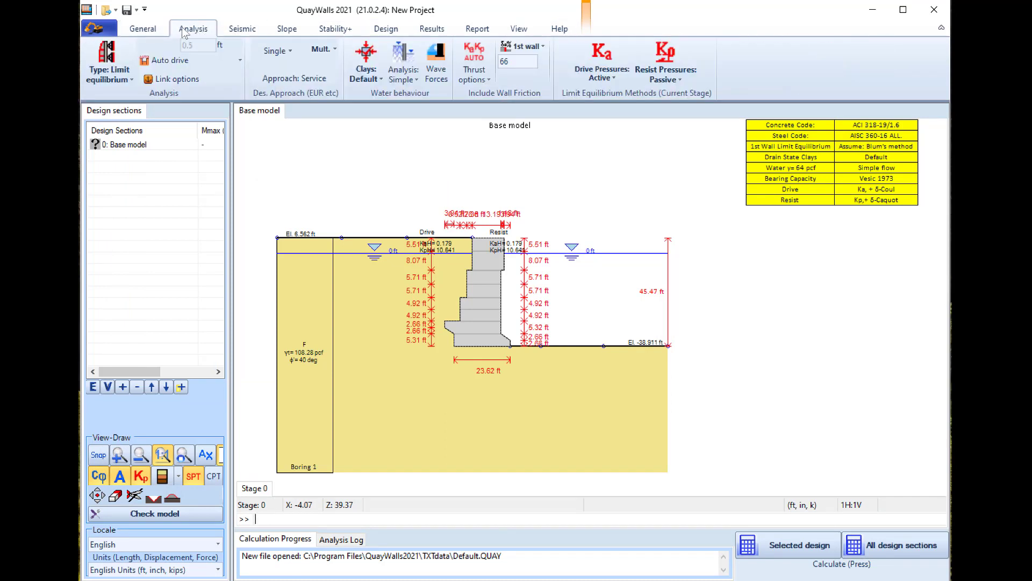
left_click(249, 31)
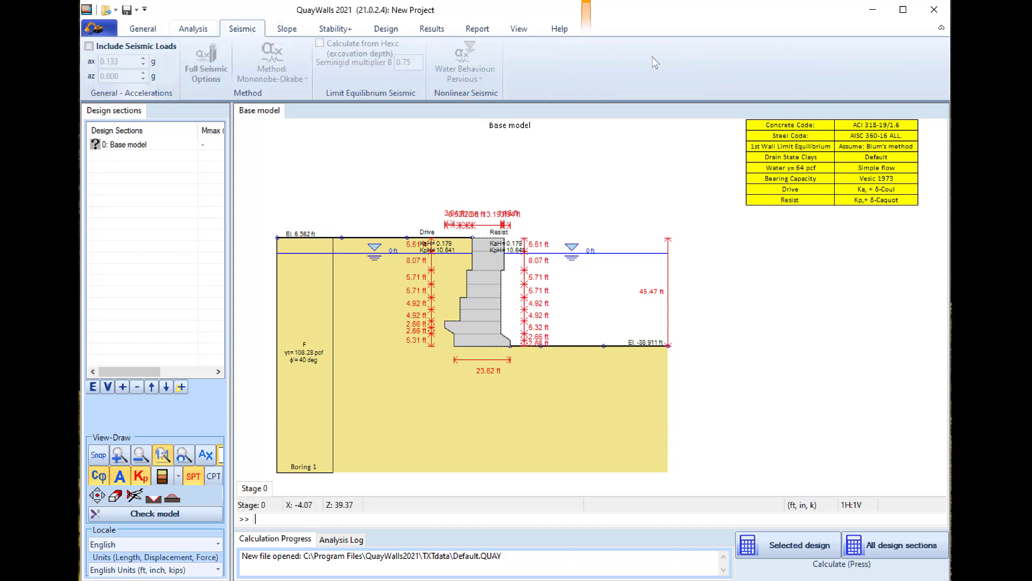
left_click(285, 28)
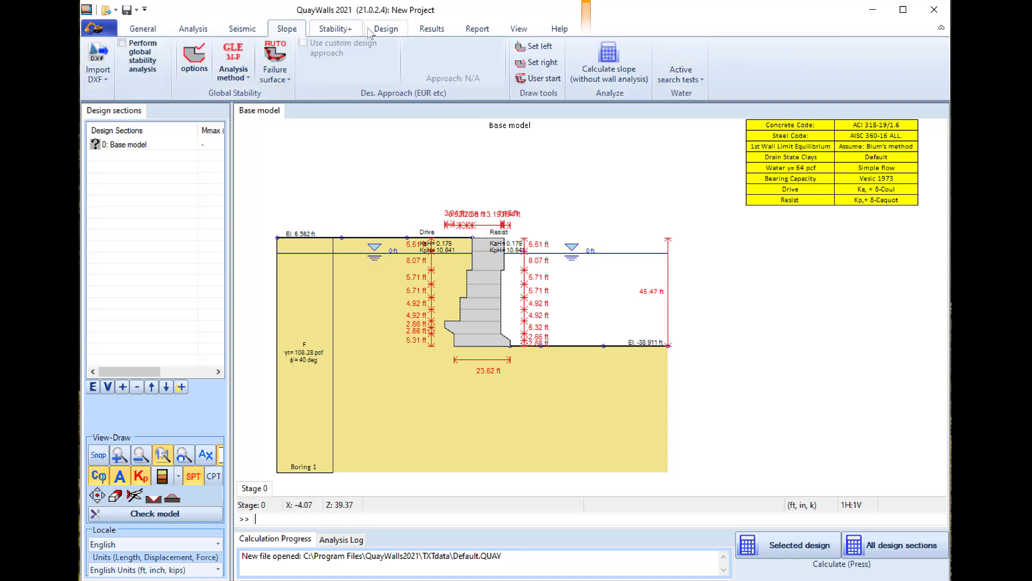
left_click(425, 32)
left_click(465, 32)
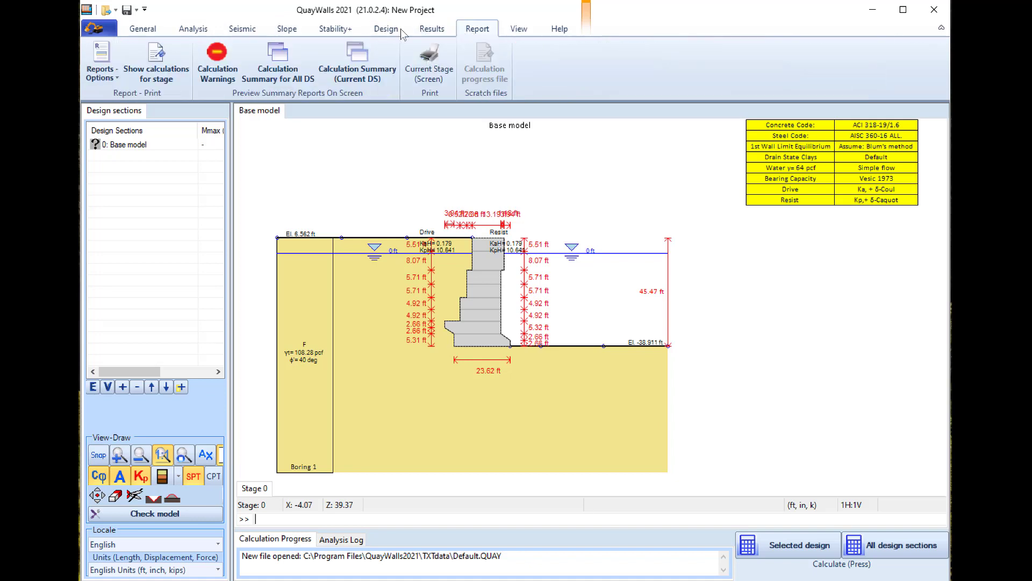
left_click(142, 28)
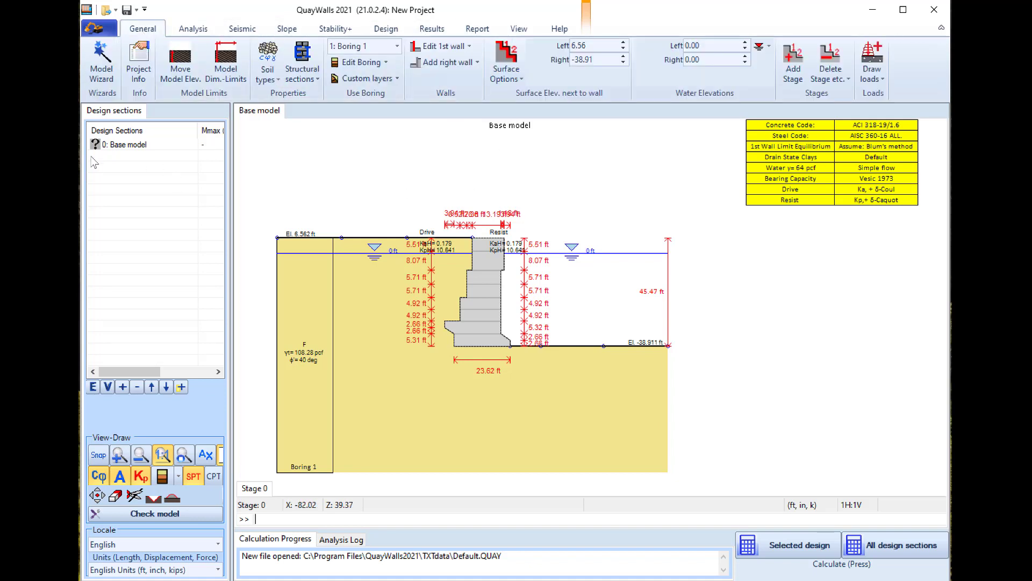
Add a new design section to the project alongside the base model
right_click(107, 184)
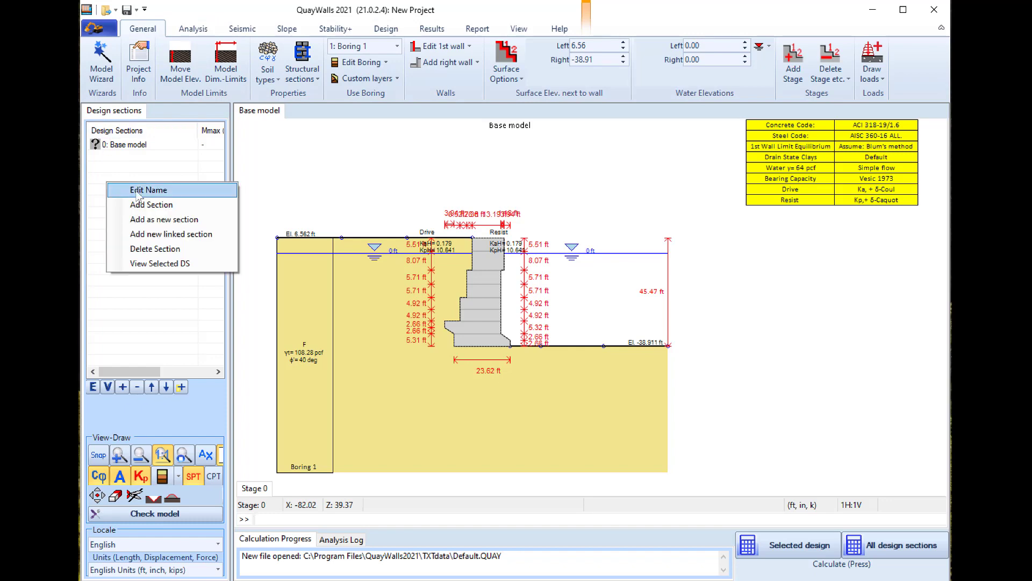
left_click(151, 204)
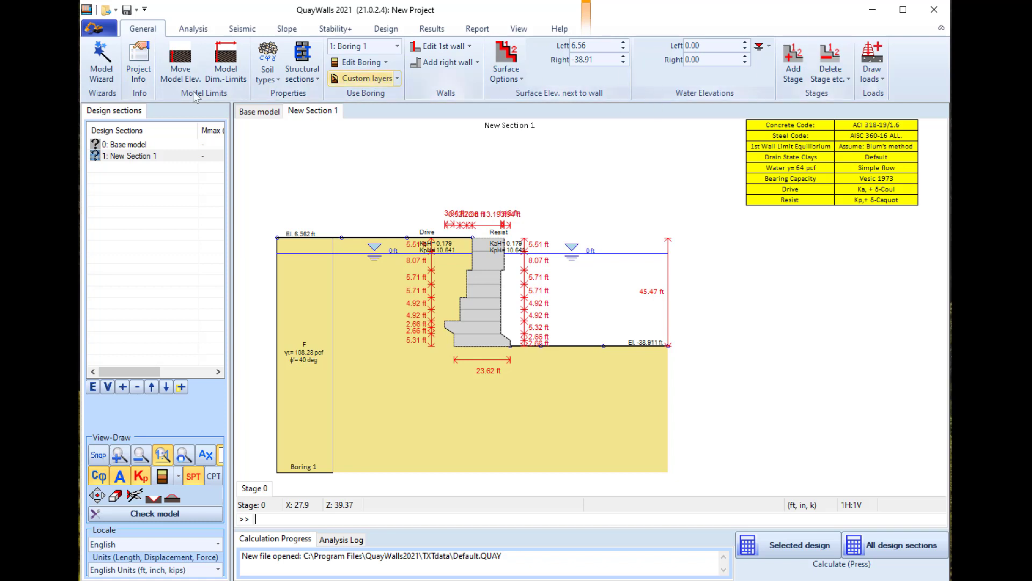
Start the model wizard with English units (kips, ft, inches) and check its groundwater analysis options and model dimensions
left_click(91, 59)
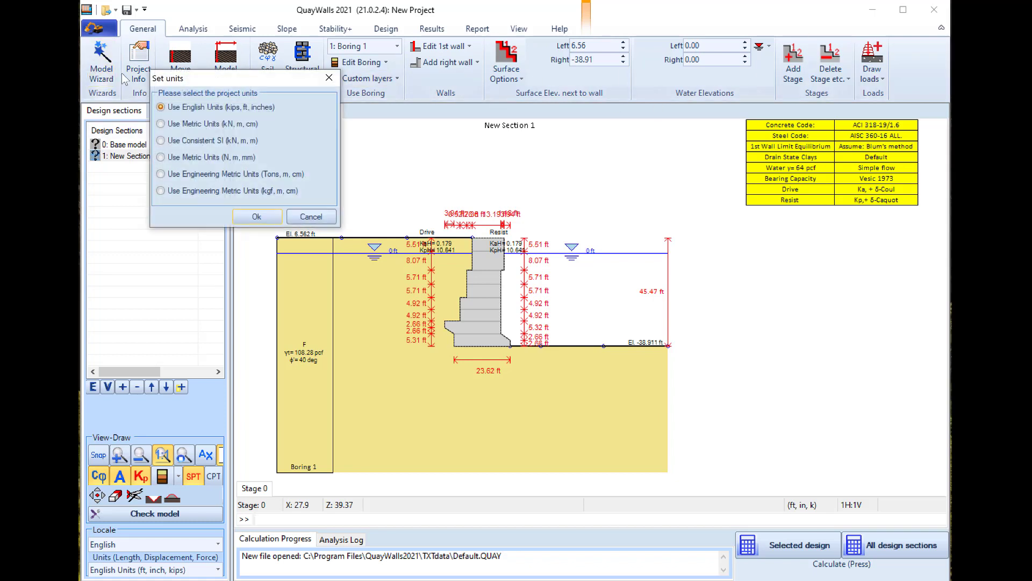
left_click(257, 218)
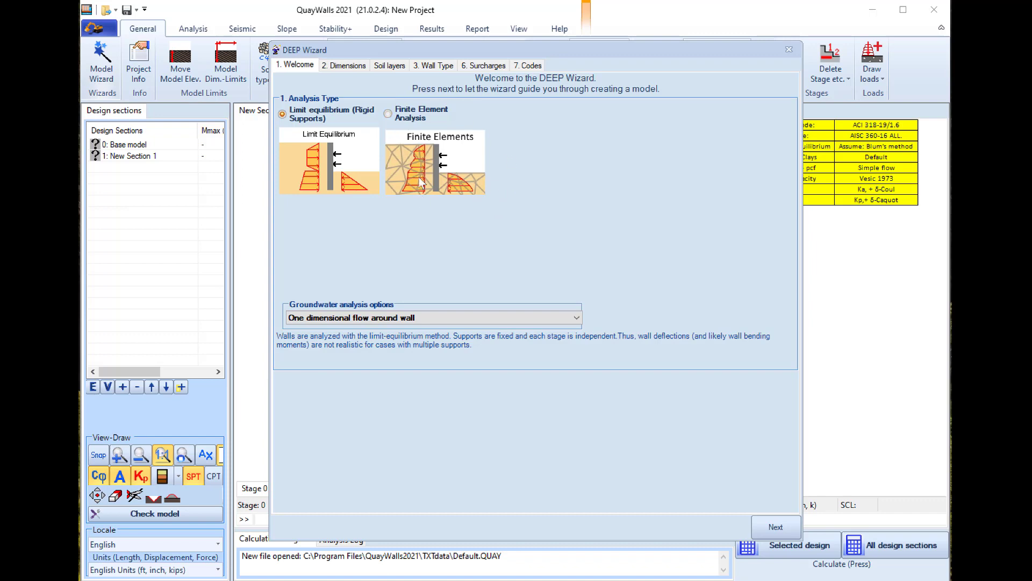
left_click(503, 319)
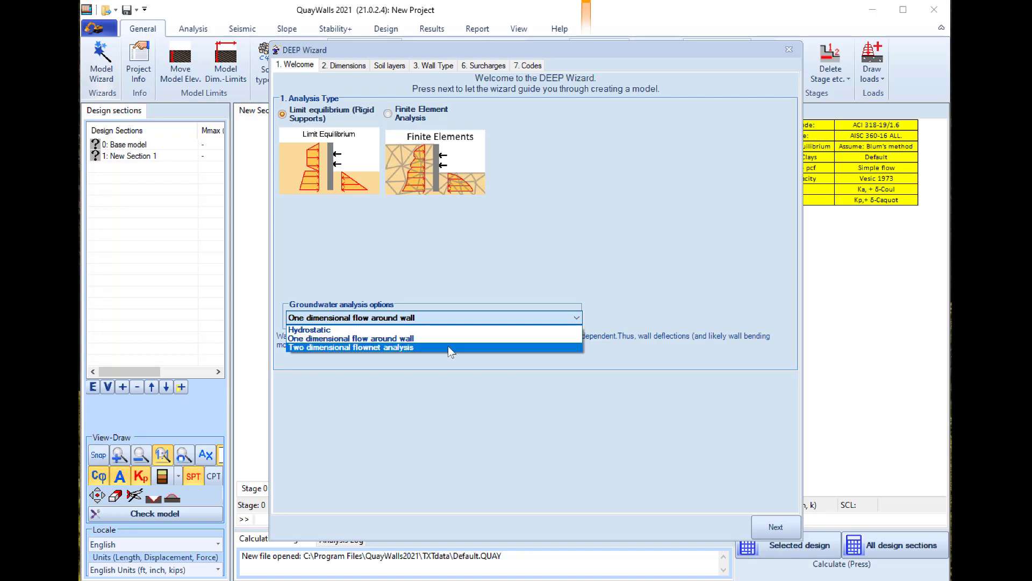
left_click(379, 206)
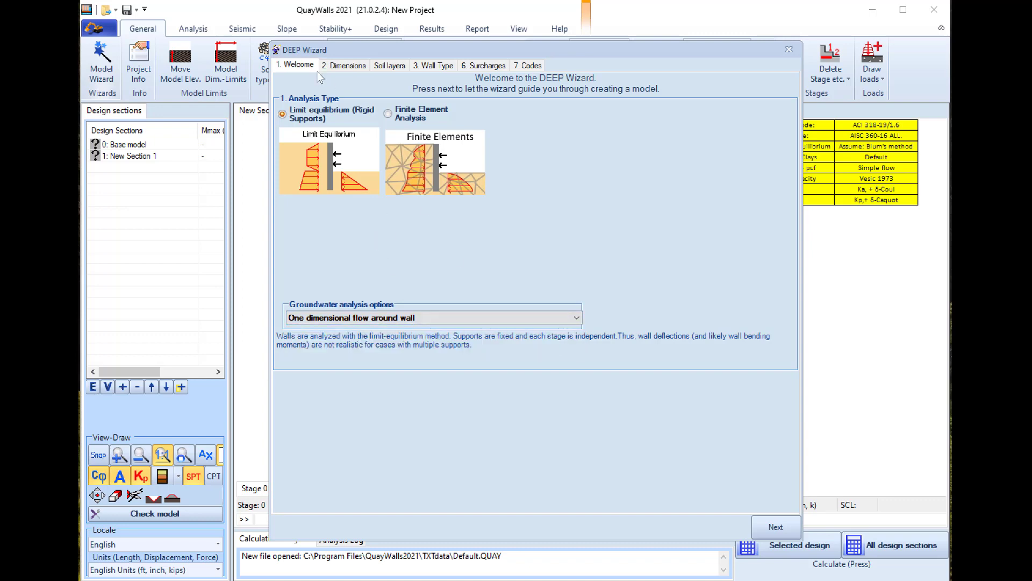
left_click(343, 66)
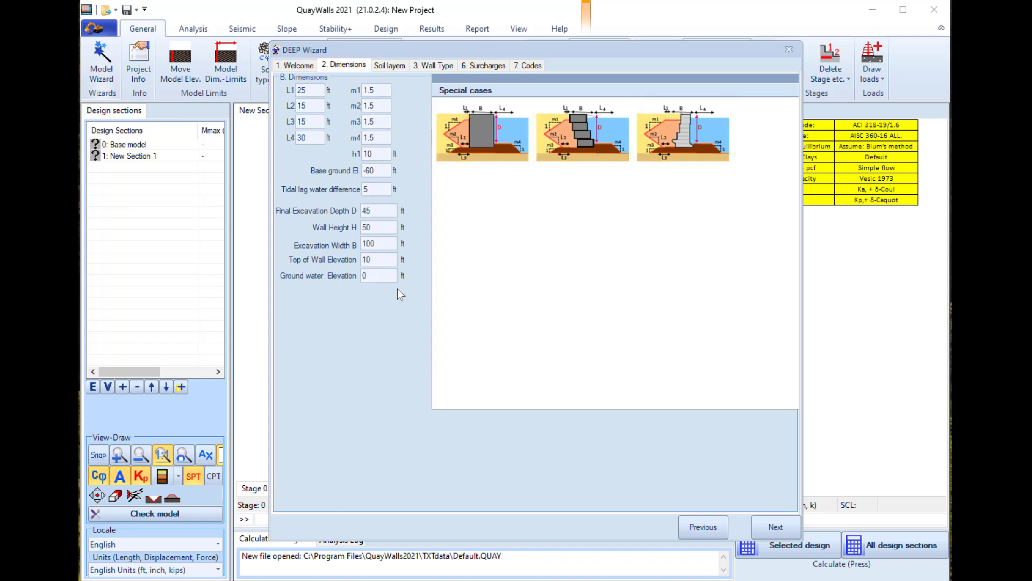
Try adding five new soil types and inspect the last one's behaviour and elasto-plastic options without saving
left_click(396, 65)
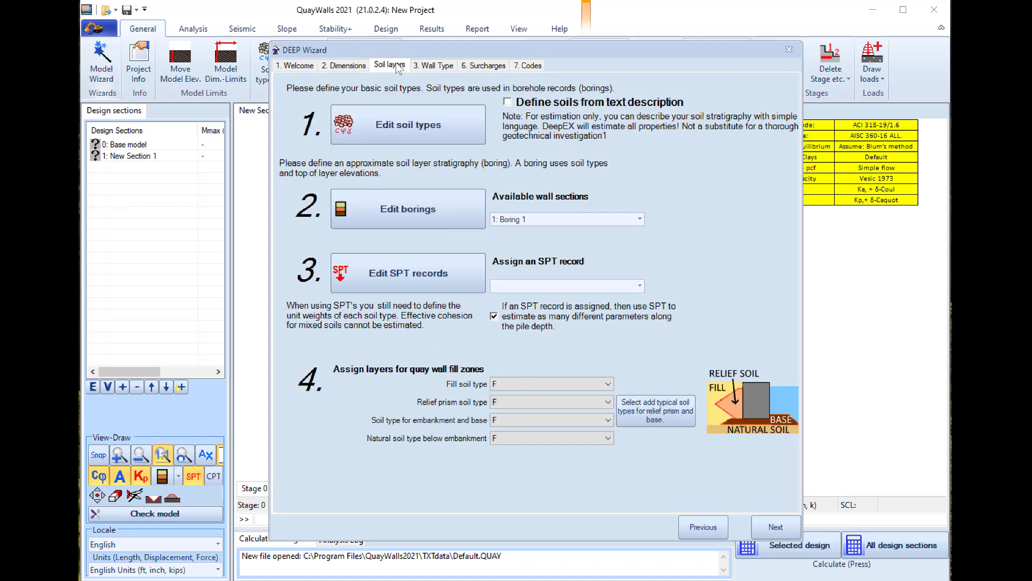
left_click(447, 128)
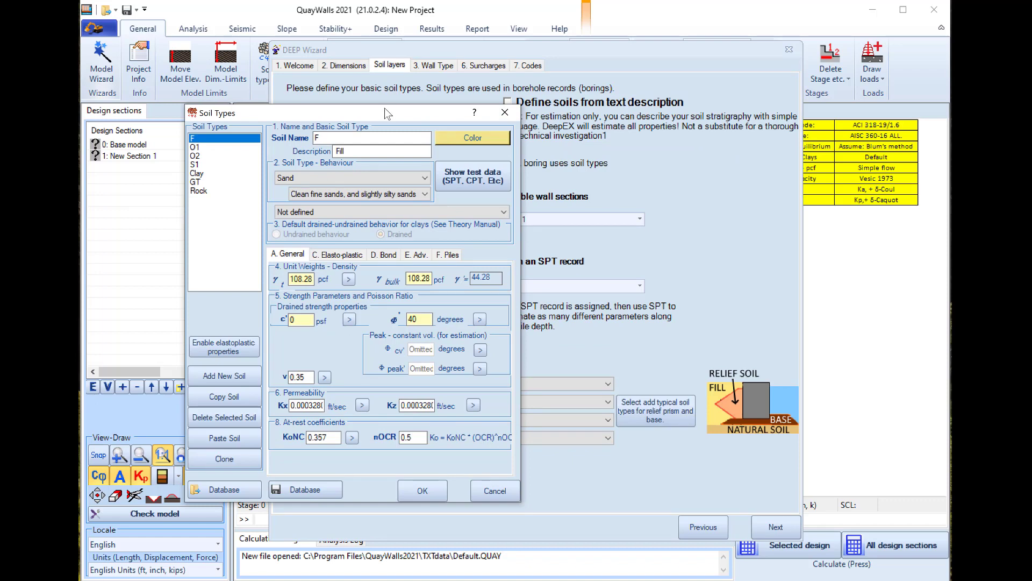
left_click(223, 376)
left_click(223, 376)
left_click(224, 377)
left_click(224, 376)
left_click(223, 376)
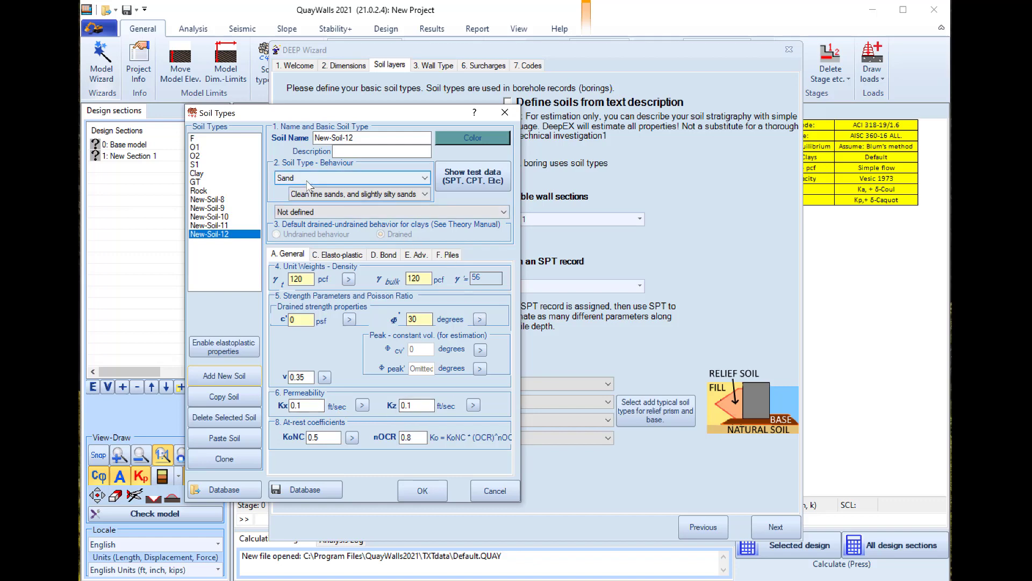
left_click(322, 178)
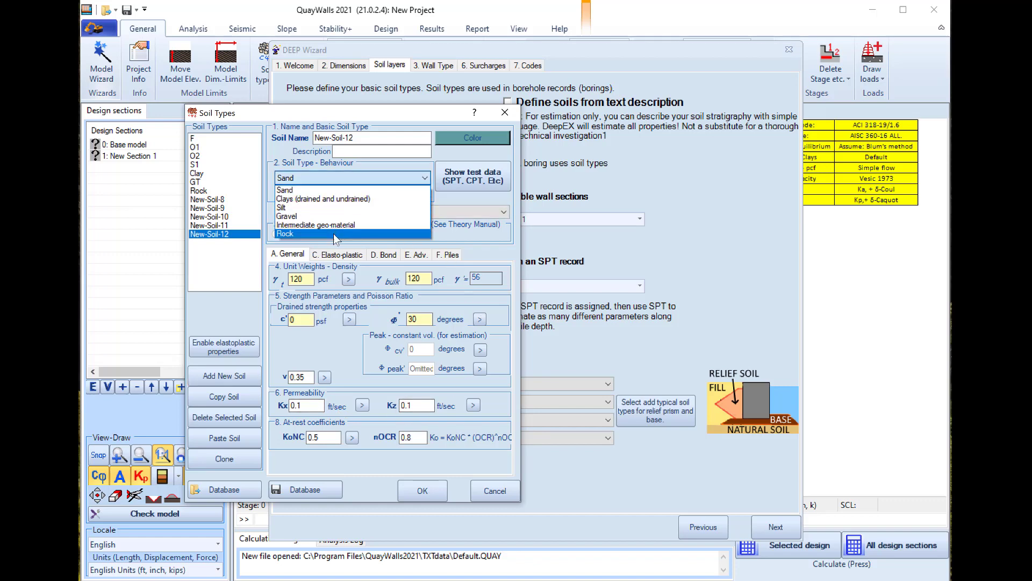
left_click(332, 190)
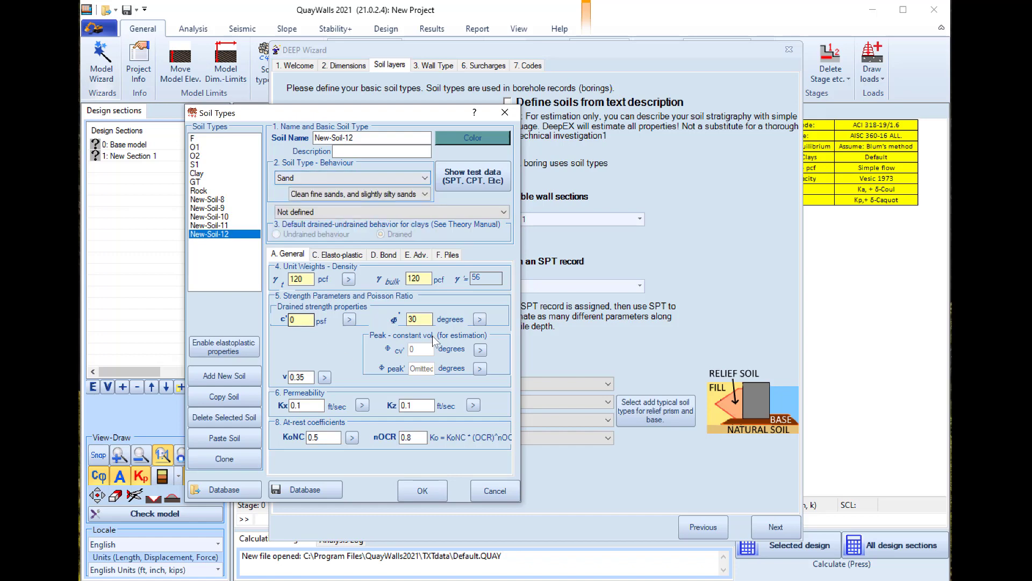
left_click(333, 259)
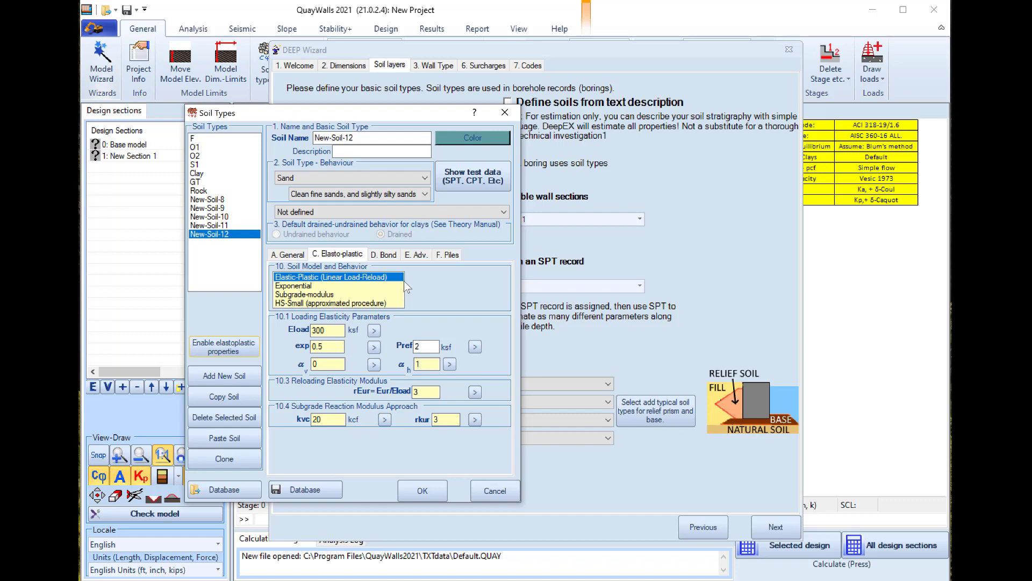
key("Return")
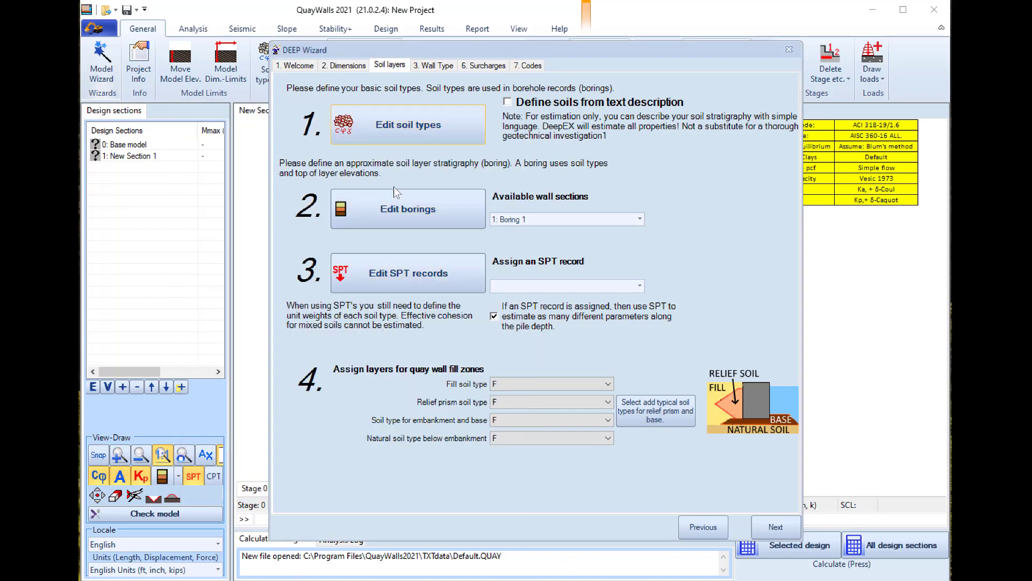
Open the borings with readjusted layer elevations and check the soil types available for Boring 1's first layer, leaving without saving
left_click(405, 208)
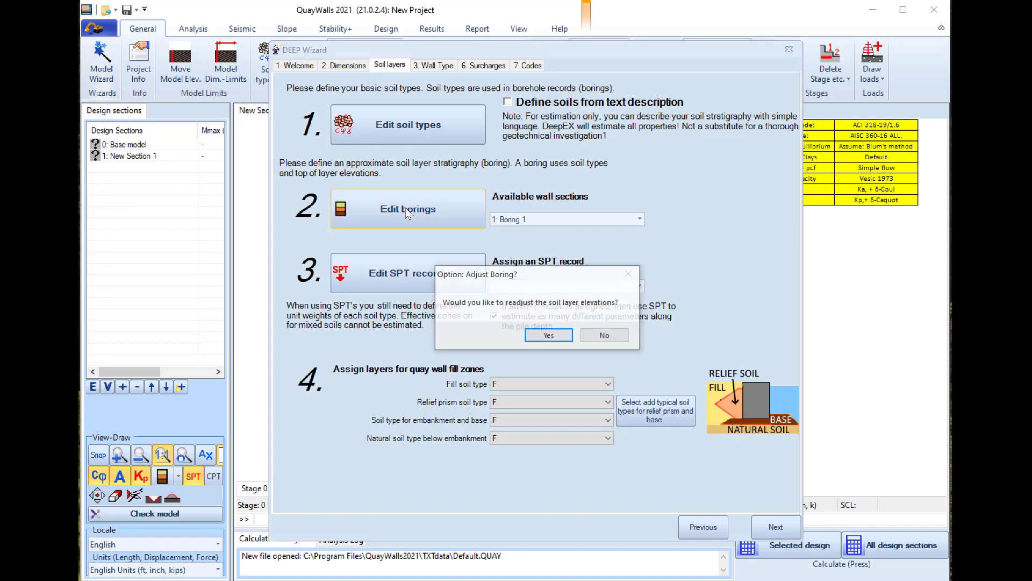
left_click(549, 337)
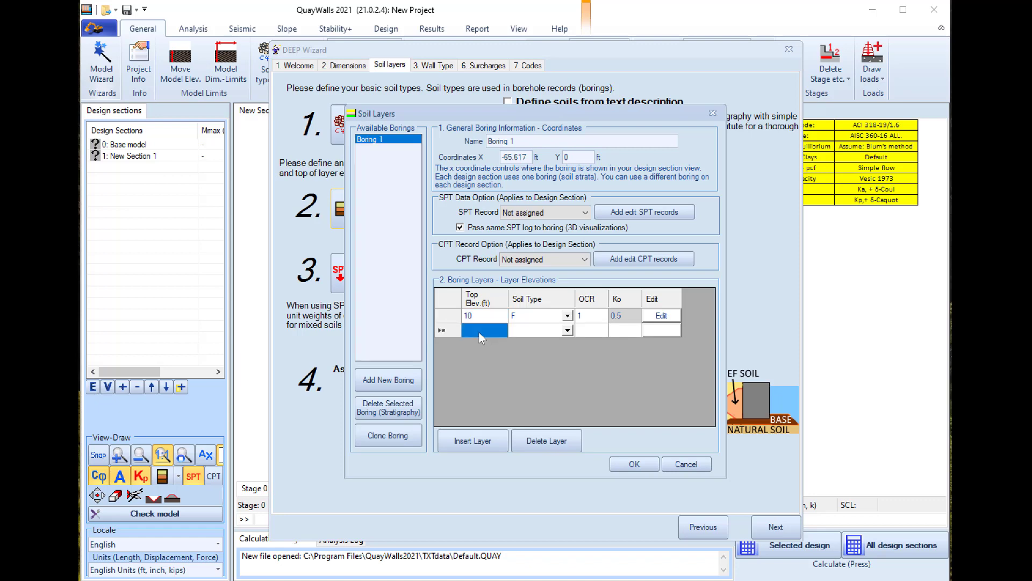
left_click(568, 319)
left_click(568, 316)
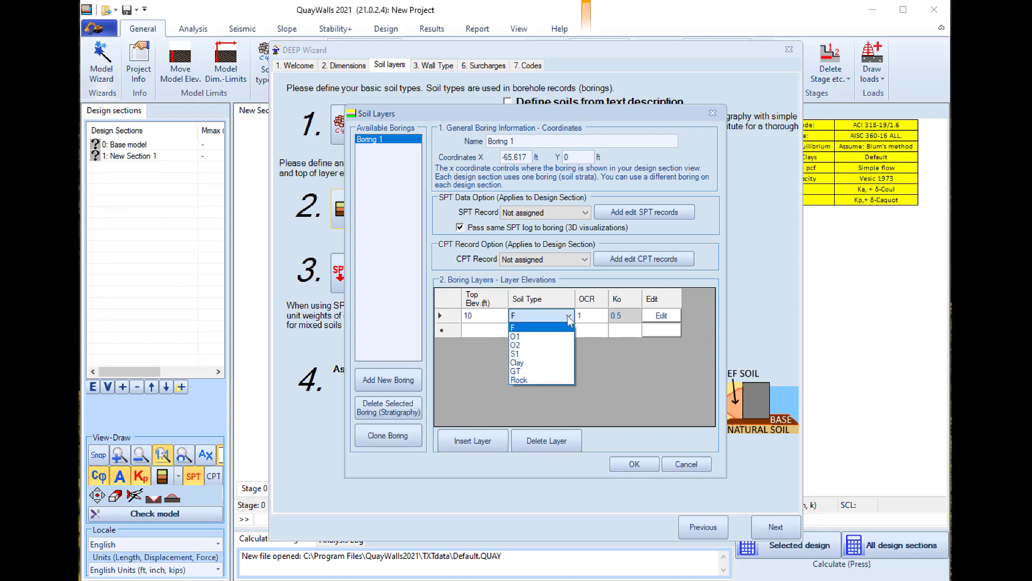
left_click(469, 328)
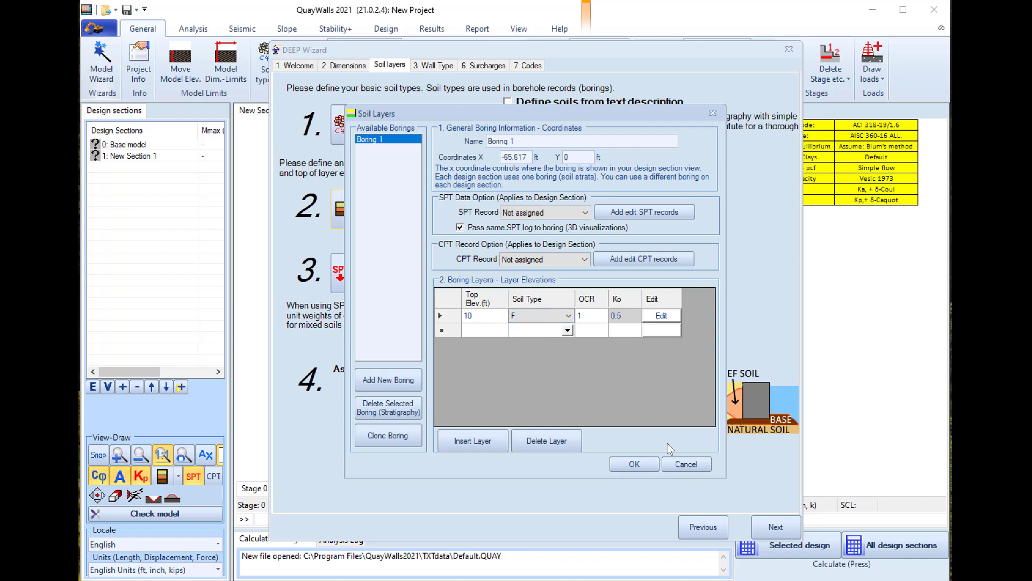
left_click(687, 463)
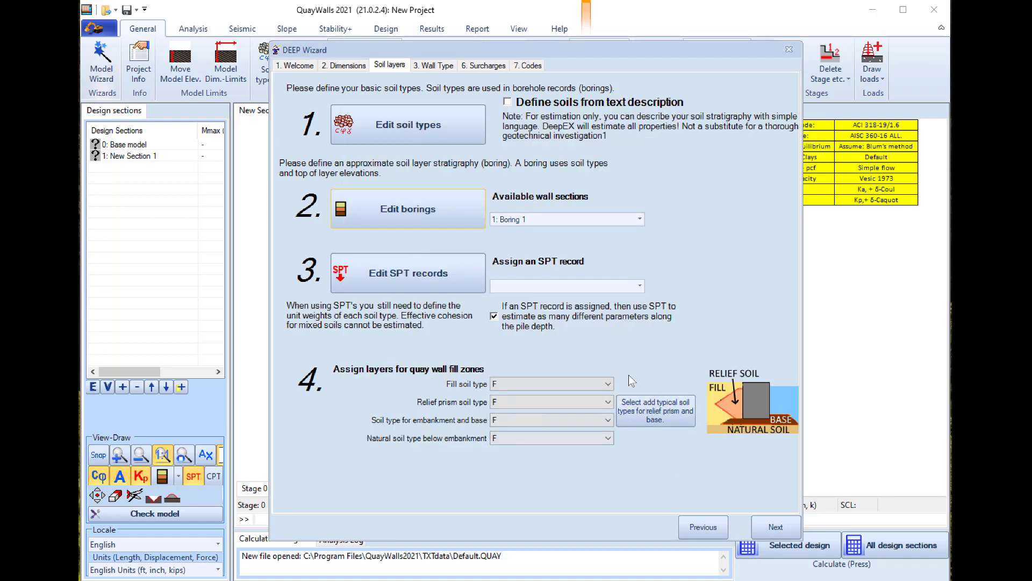
Add the typical soil types for the relief prism and base, and assign S1 as the natural soil below the embankment
left_click(634, 422)
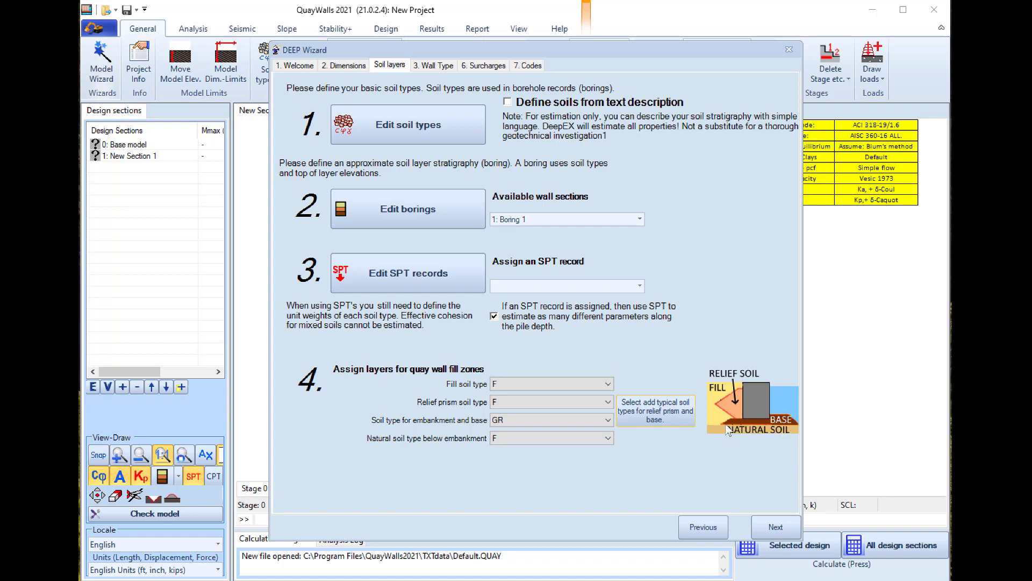
left_click(566, 405)
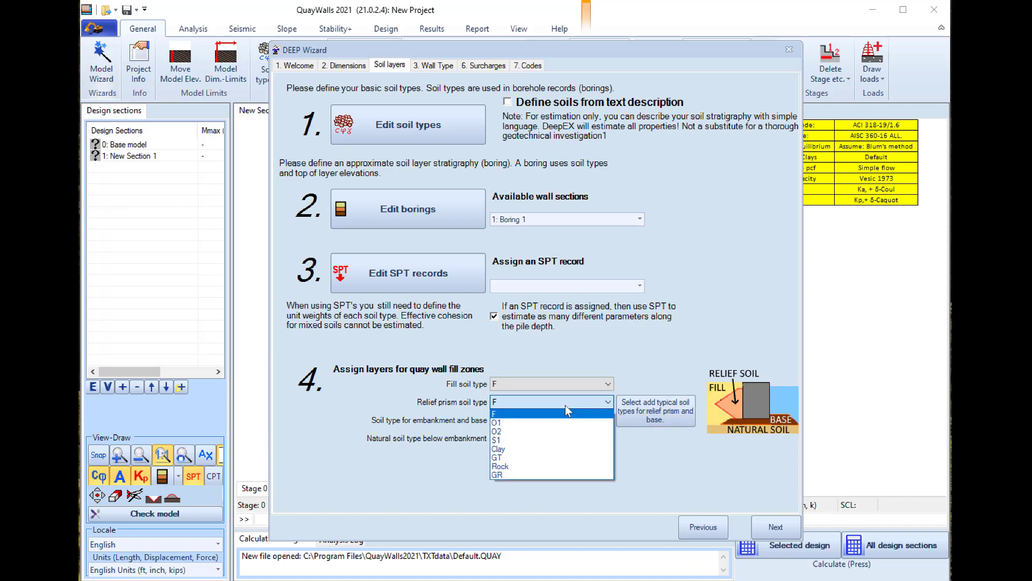
left_click(566, 405)
left_click(583, 438)
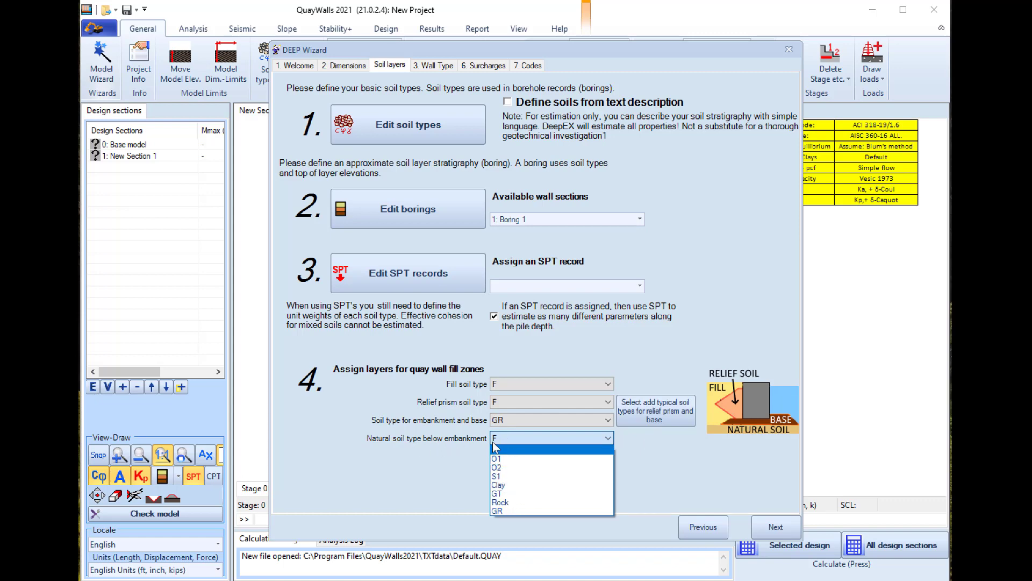
left_click(538, 480)
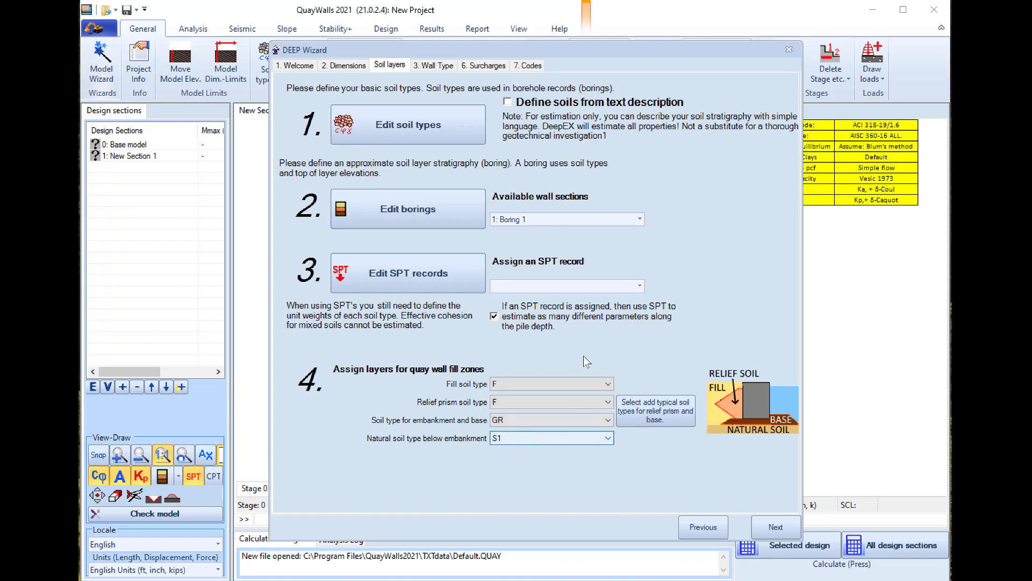
Set the strip load width to 30 ft in the wizard's surcharges and check the mooring load values
left_click(776, 532)
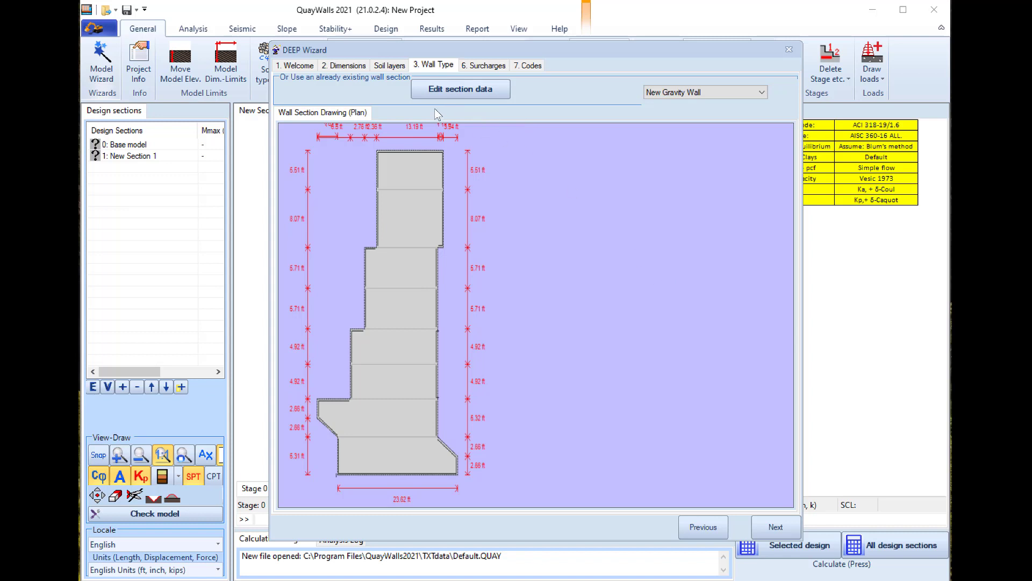
left_click(345, 65)
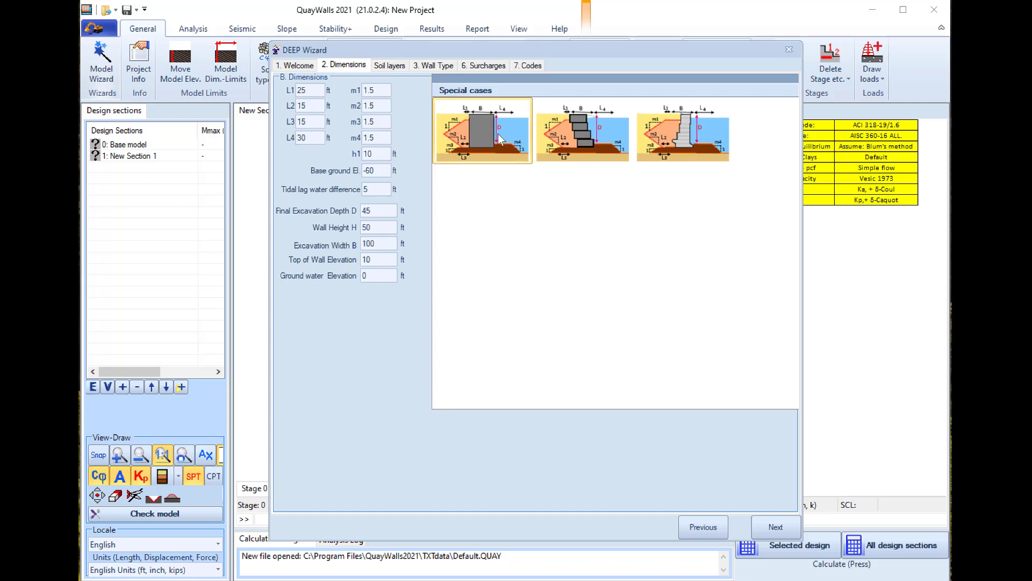
left_click(482, 65)
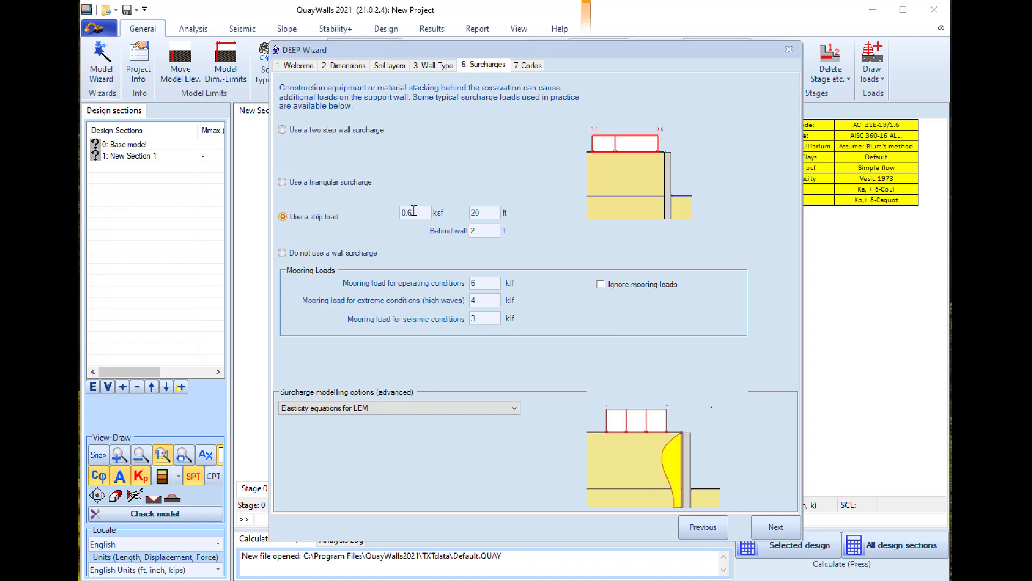
key("Tab")
type("30")
left_click(474, 230)
left_click(487, 317)
left_click(495, 299)
left_click(488, 322)
Preview the two way and one way distribution angle surcharge methods, and return to Elasticity equations for LEM
left_click(515, 409)
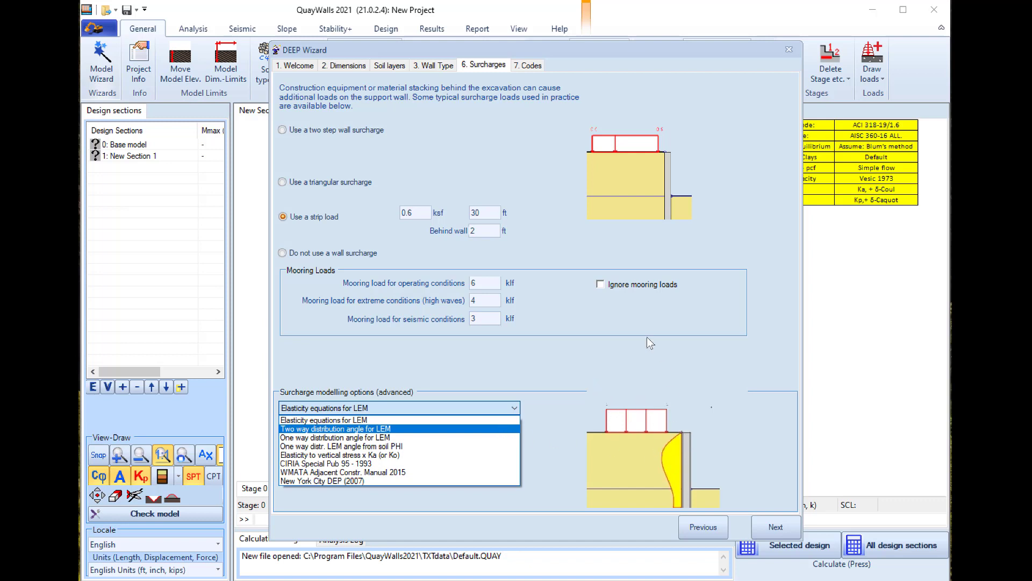
left_click(408, 429)
left_click(398, 410)
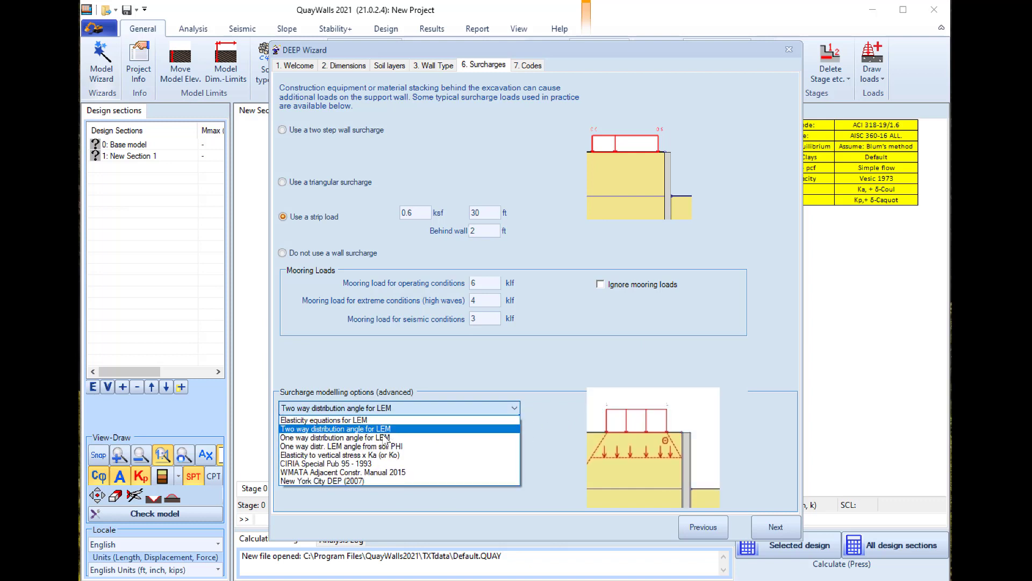
left_click(384, 437)
left_click(398, 408)
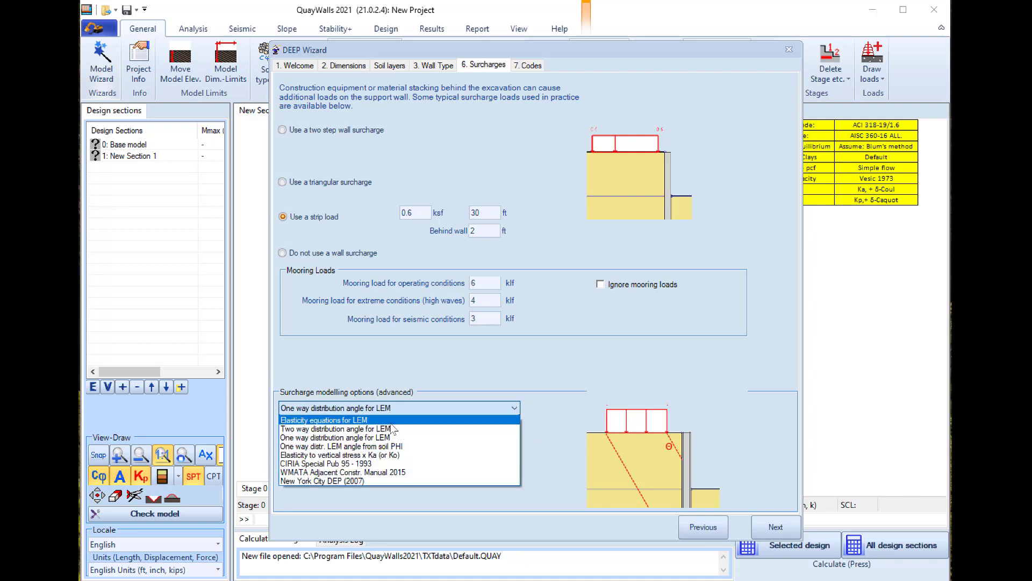
left_click(394, 420)
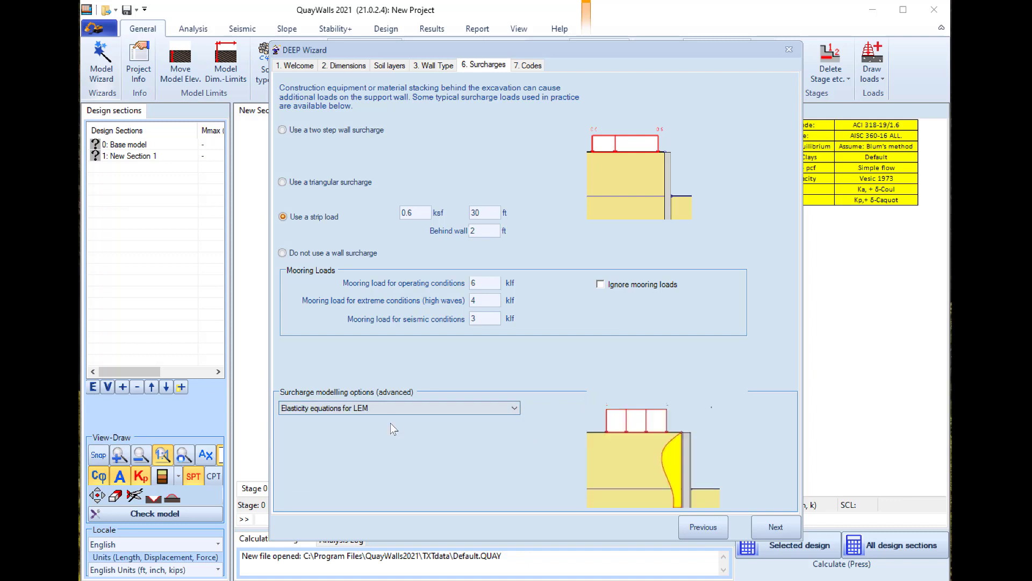
Check the geotechnical design codes offered for analyzing only one code case, and return to using no code
left_click(527, 66)
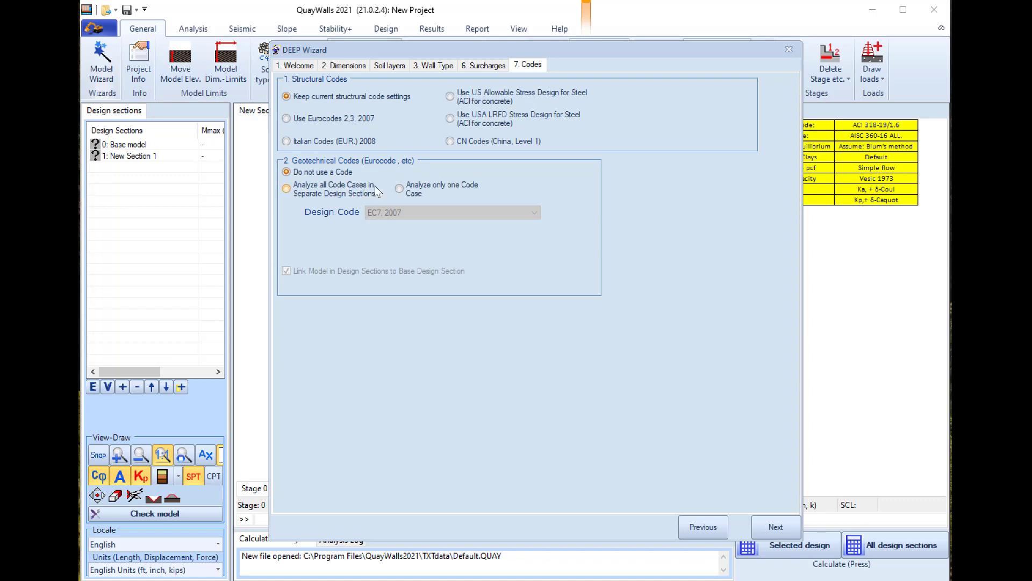
left_click(431, 188)
left_click(426, 213)
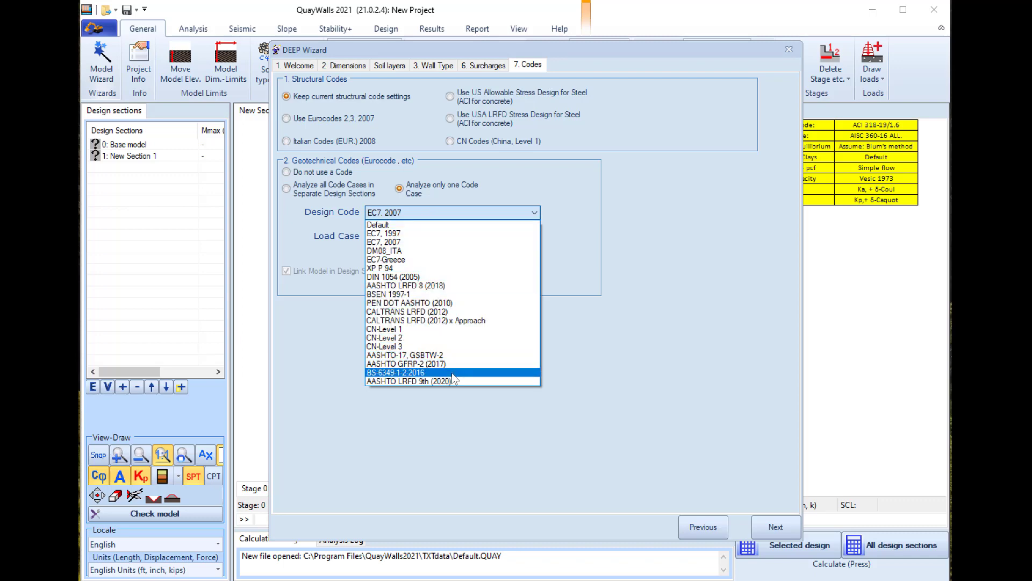
left_click(305, 205)
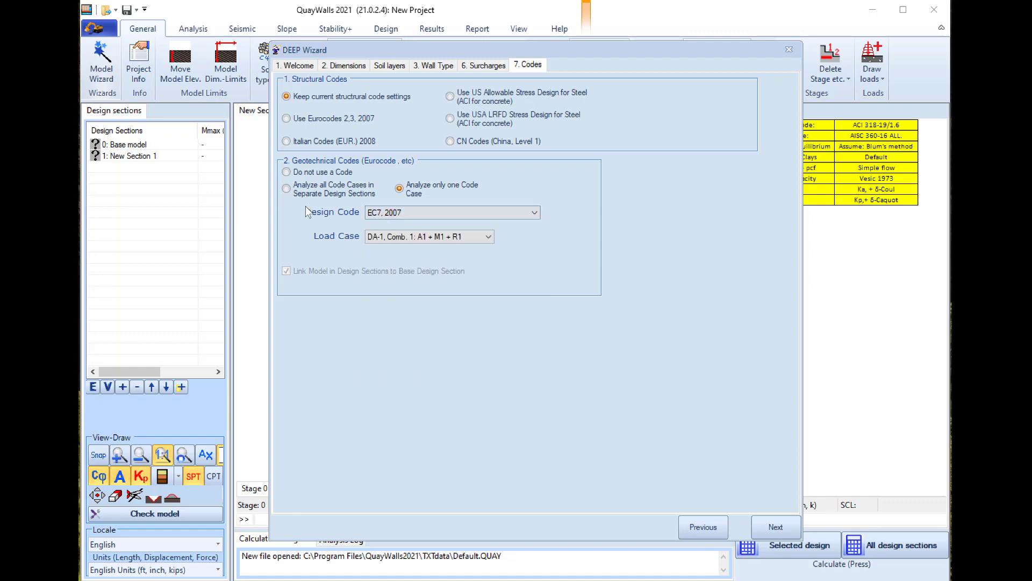
left_click(318, 172)
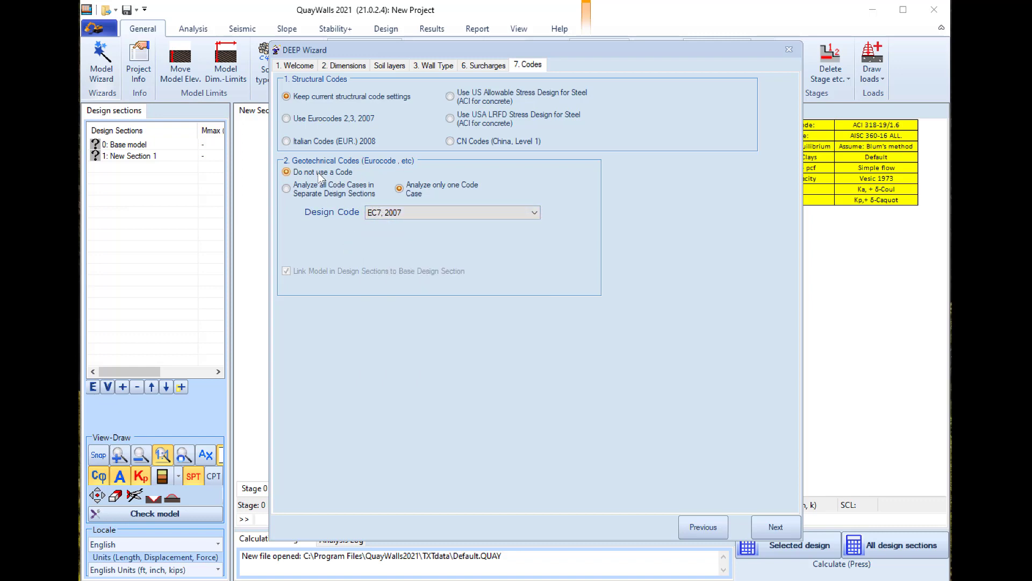
Complete the wizard with automatic sizing of the gravity wall and open the wave analysis options for seaward pressures
left_click(769, 527)
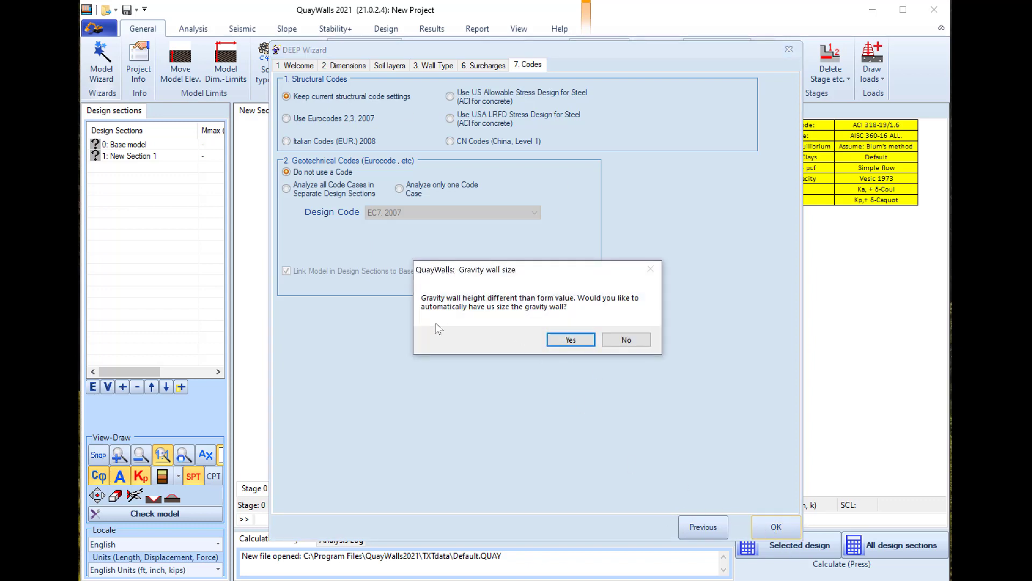
left_click(569, 340)
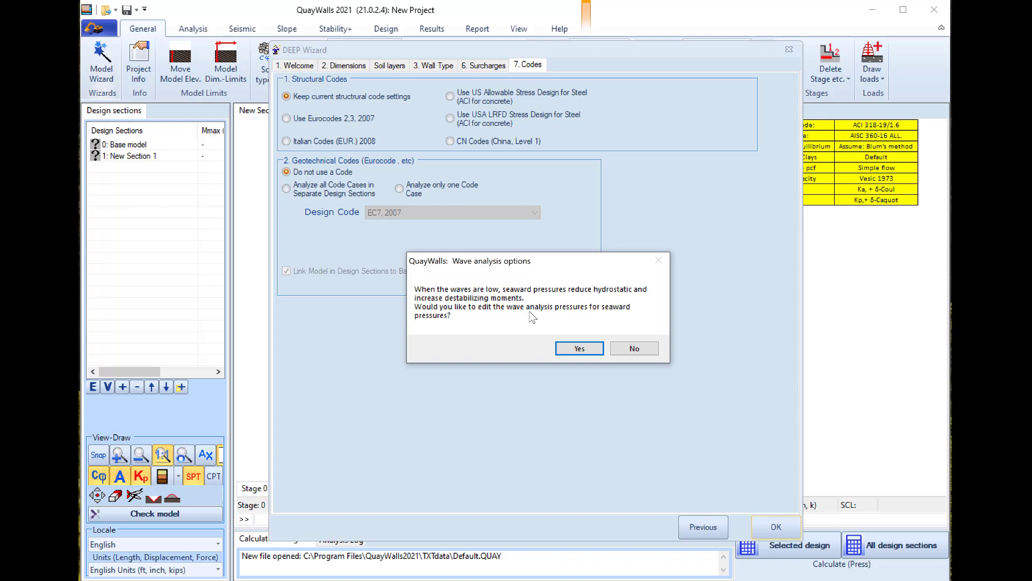
left_click(575, 349)
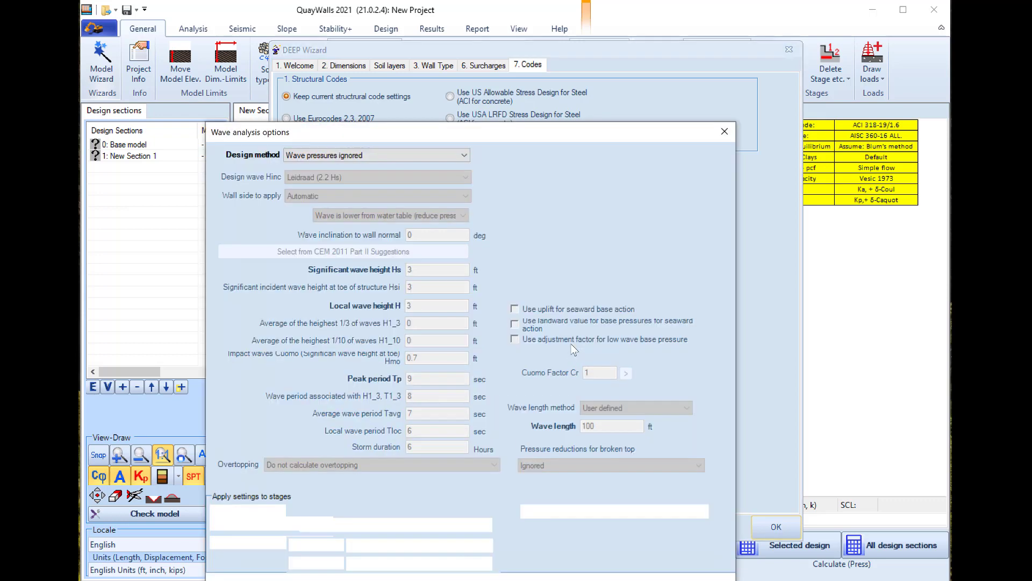
Set the wave analysis design method to Goda and the design wave Hinc to Use Hs
left_click_drag(350, 138, 355, 69)
left_click(364, 89)
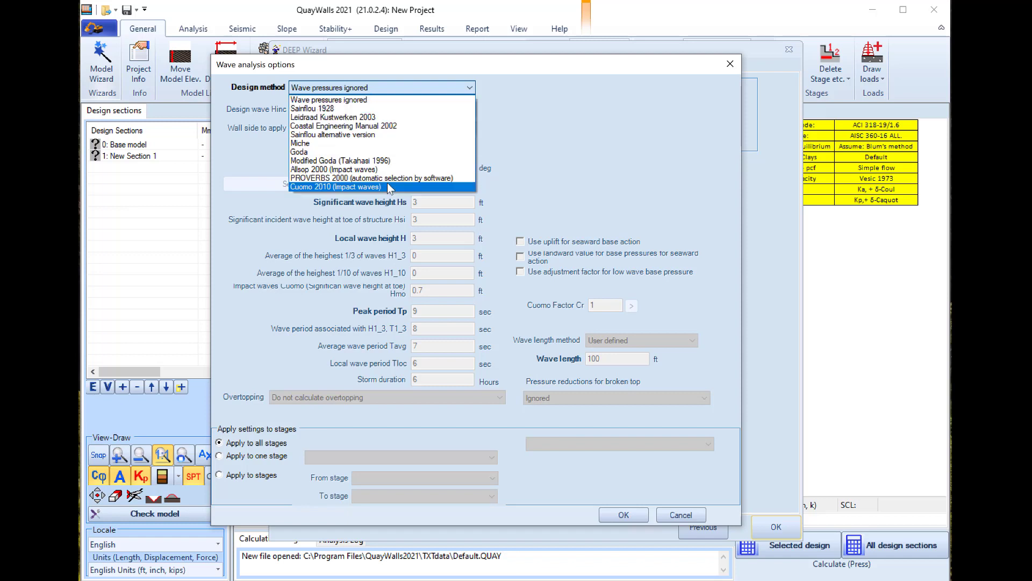
left_click(358, 152)
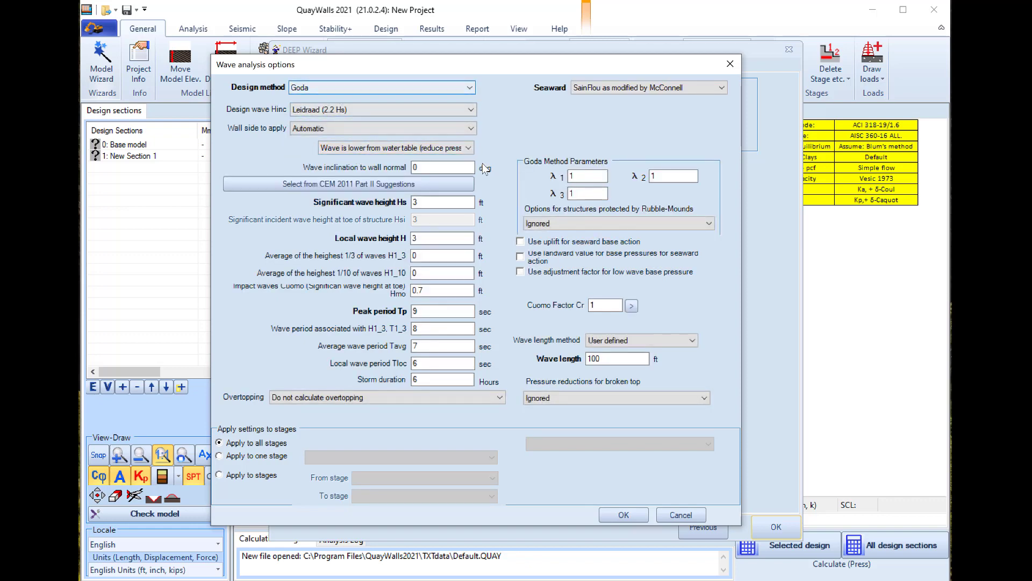
left_click(397, 106)
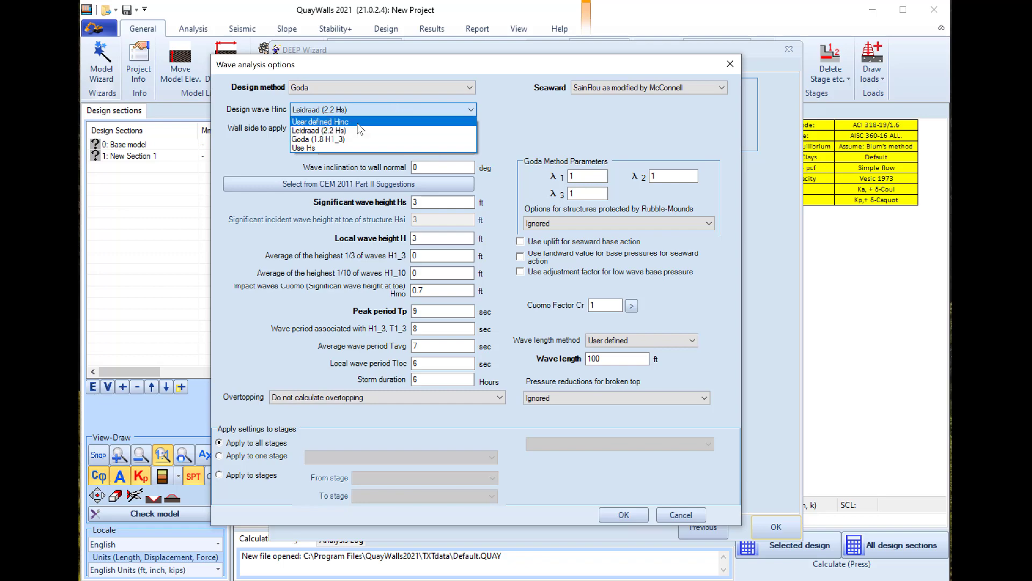
left_click(359, 148)
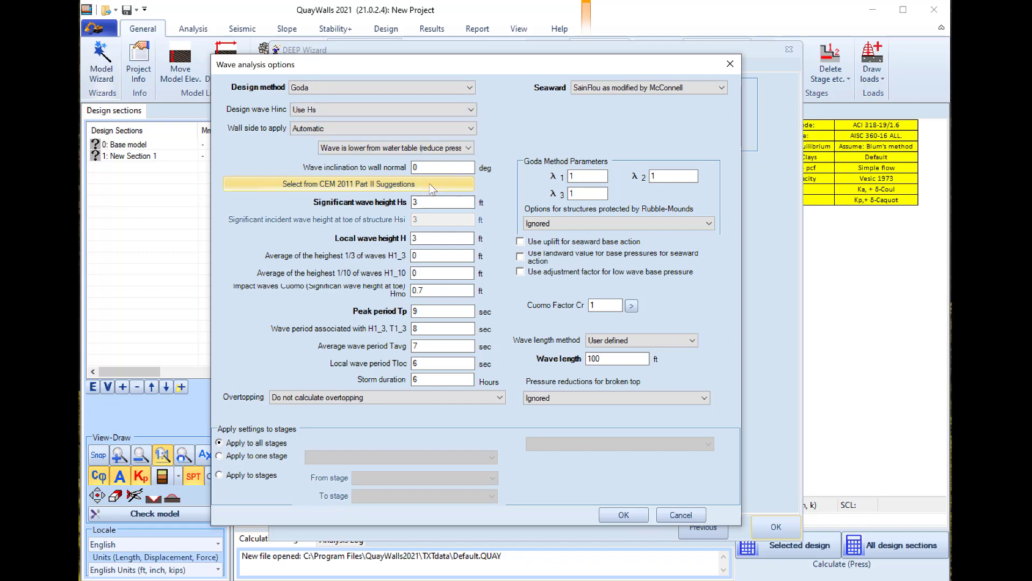
Apply the suggested wave heights and periods for a tropical depression from the CEM 2011 Part II suggestions
left_click(431, 188)
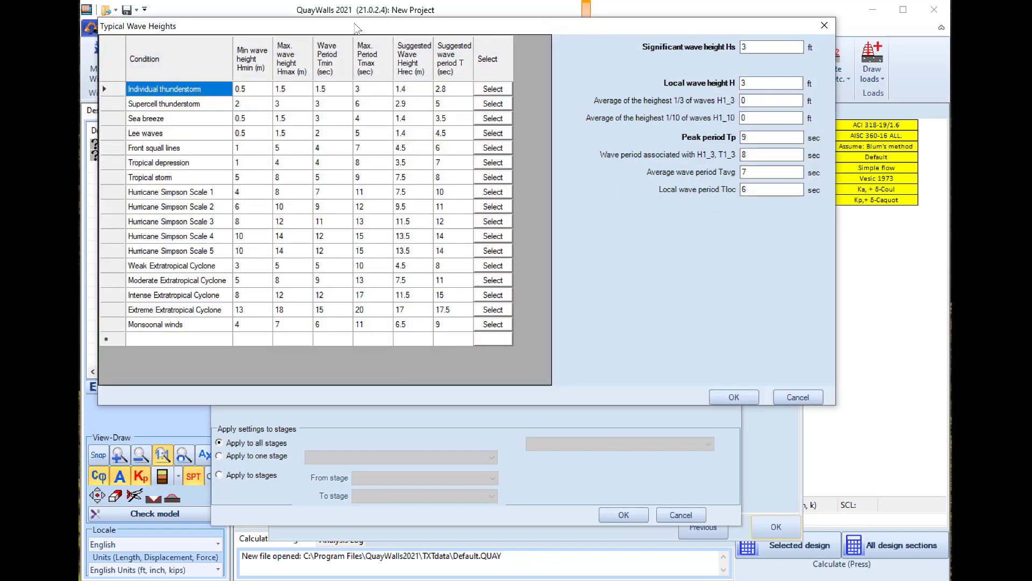
left_click_drag(355, 28, 420, 210)
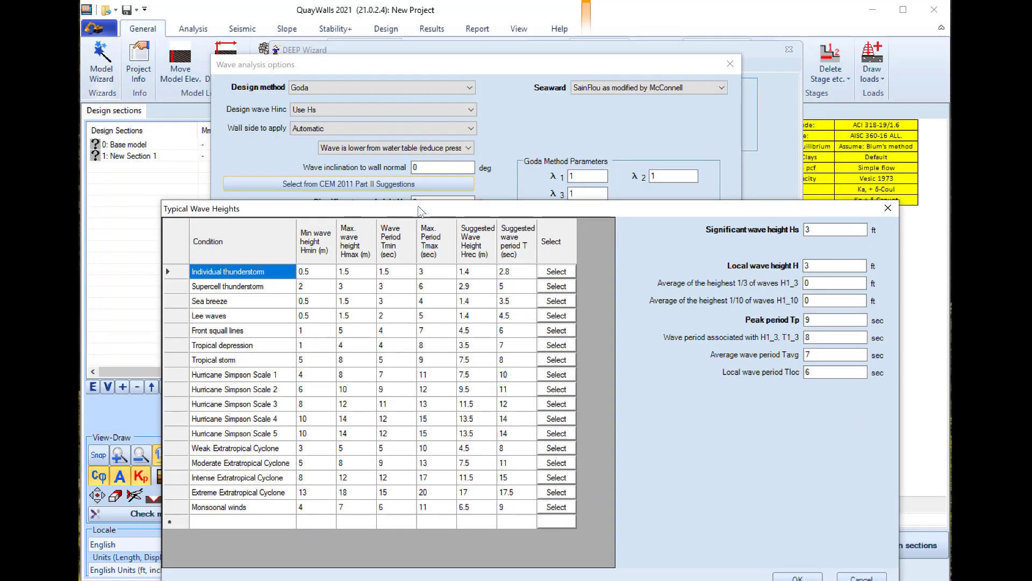
left_click_drag(419, 210, 417, 128)
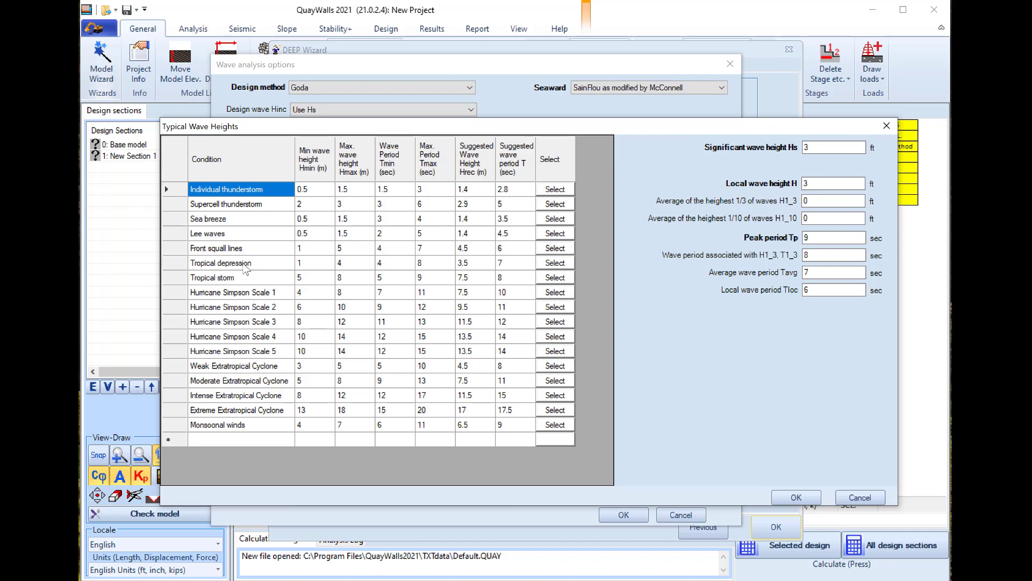
left_click(554, 263)
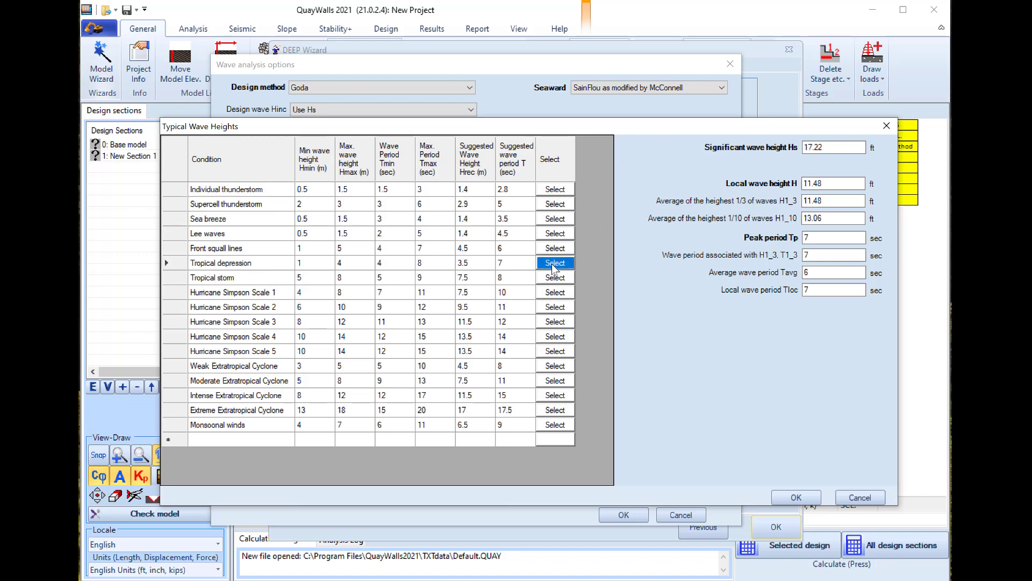
left_click(779, 500)
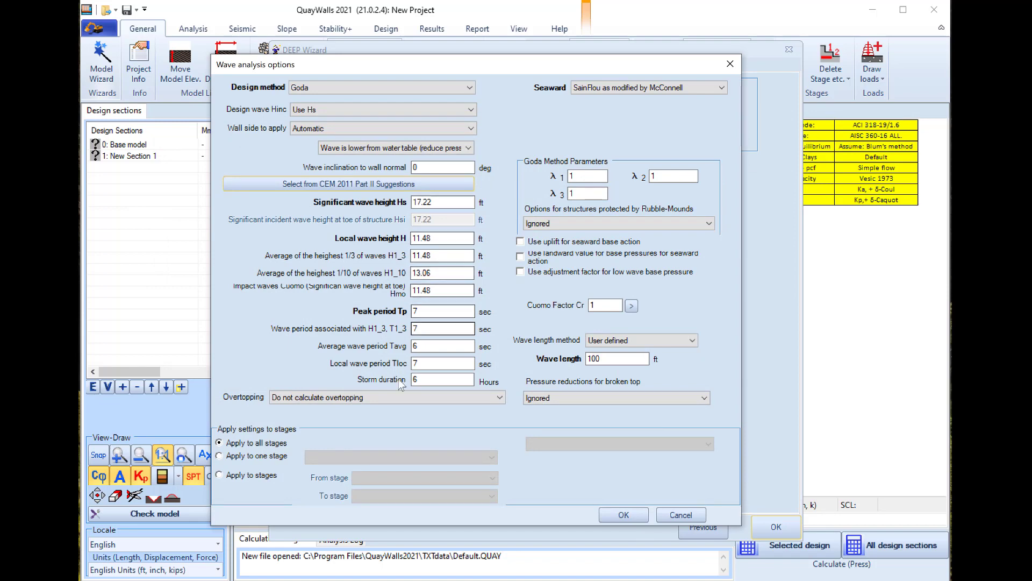
Calculate overtopping by automatic selection with EurOtop, enable seaward uplift, landward base pressures and the low wave adjustment factor, and accept the wave options
left_click(331, 398)
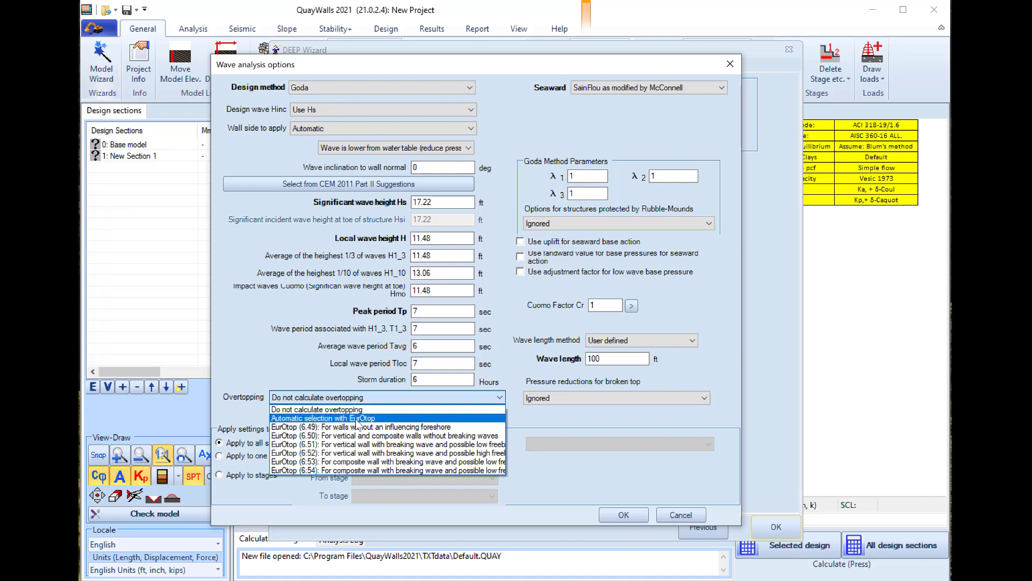
left_click(379, 418)
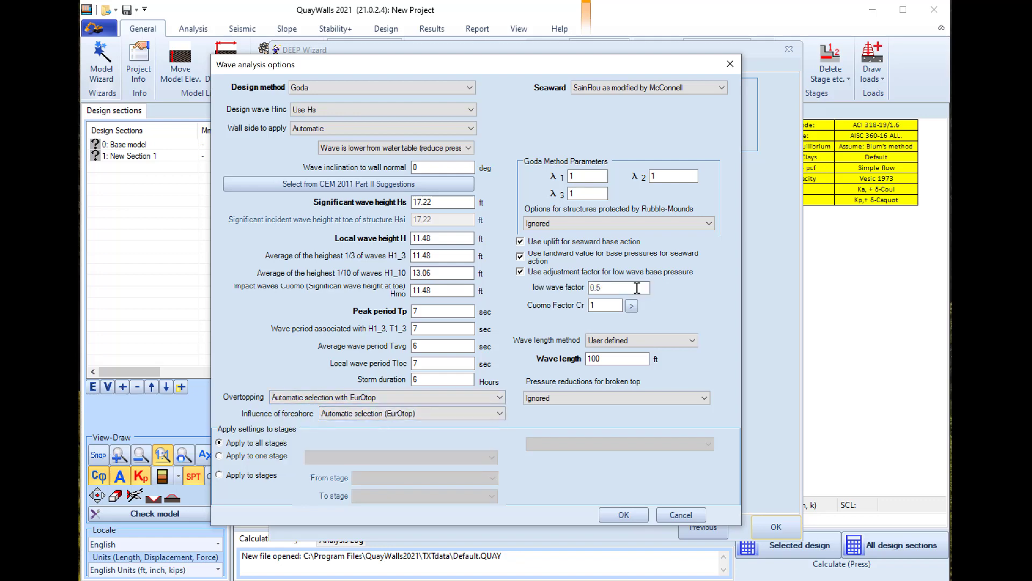
left_click(634, 518)
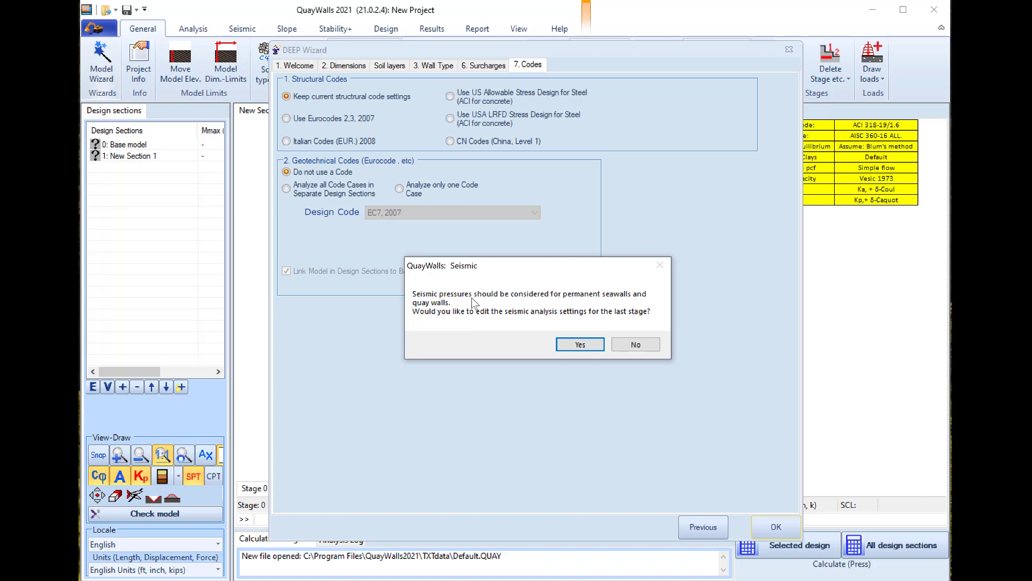
Include seismic effects in the last stage with a horizontal design acceleration of 0.1 g and generate the model
left_click(573, 347)
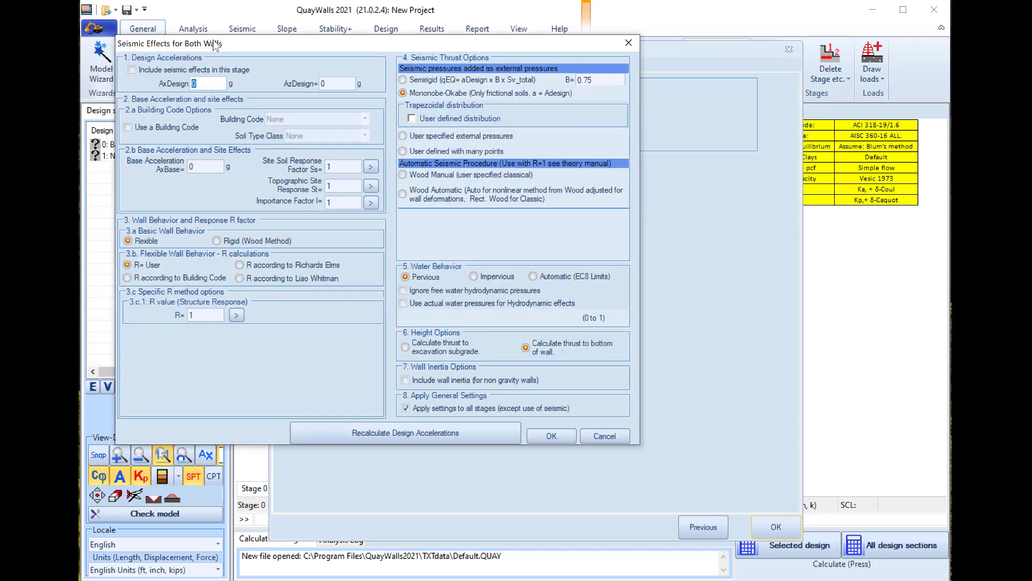
left_click_drag(215, 45, 361, 91)
left_click(318, 114)
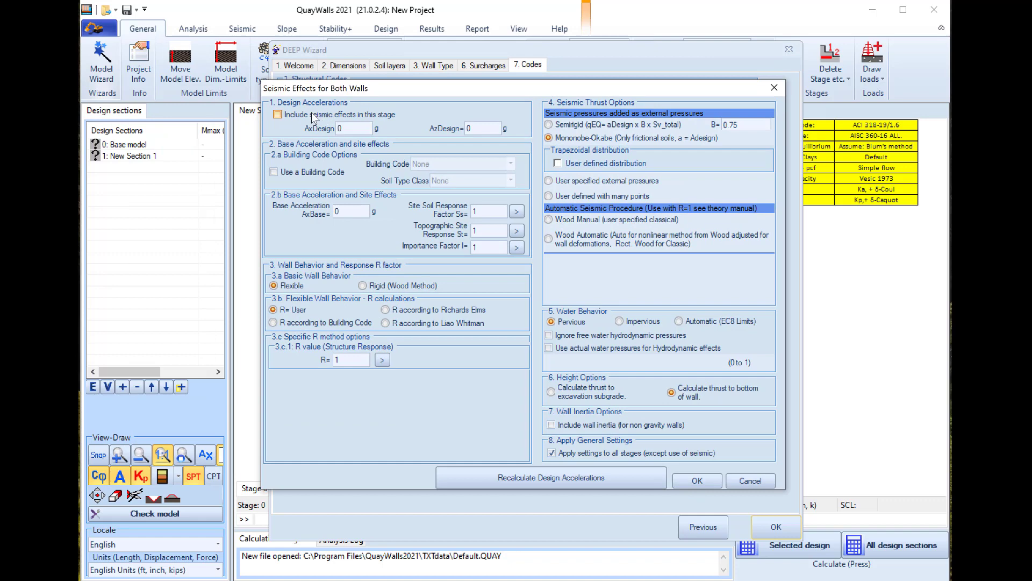
left_click(366, 128)
type("0")
left_click(694, 484)
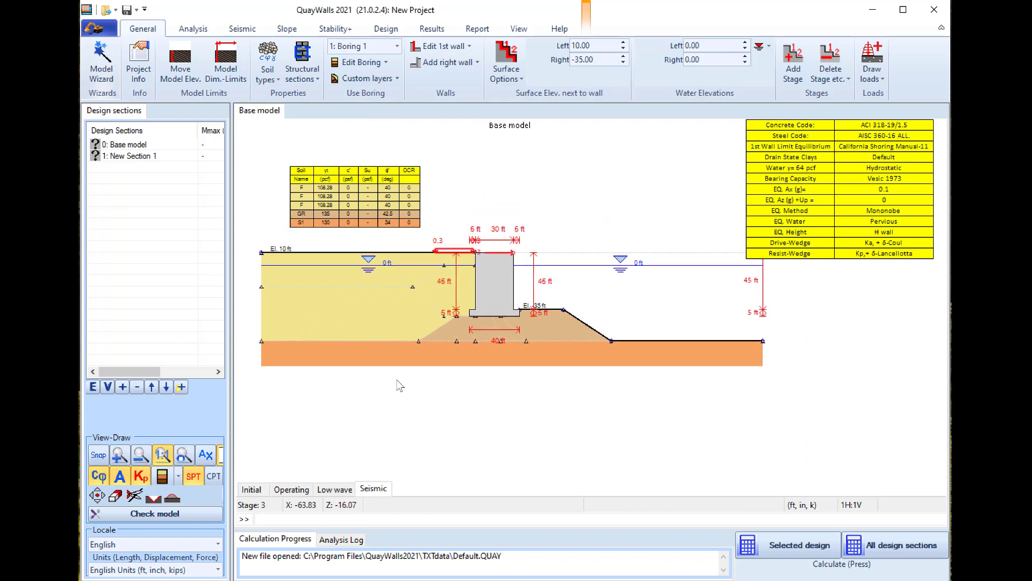
Review the generated model in the Initial, Operating, Low wave and Seismic stages, comparing water levels, surcharges and wave settings
left_click(256, 490)
scroll(474, 352, "down", 1)
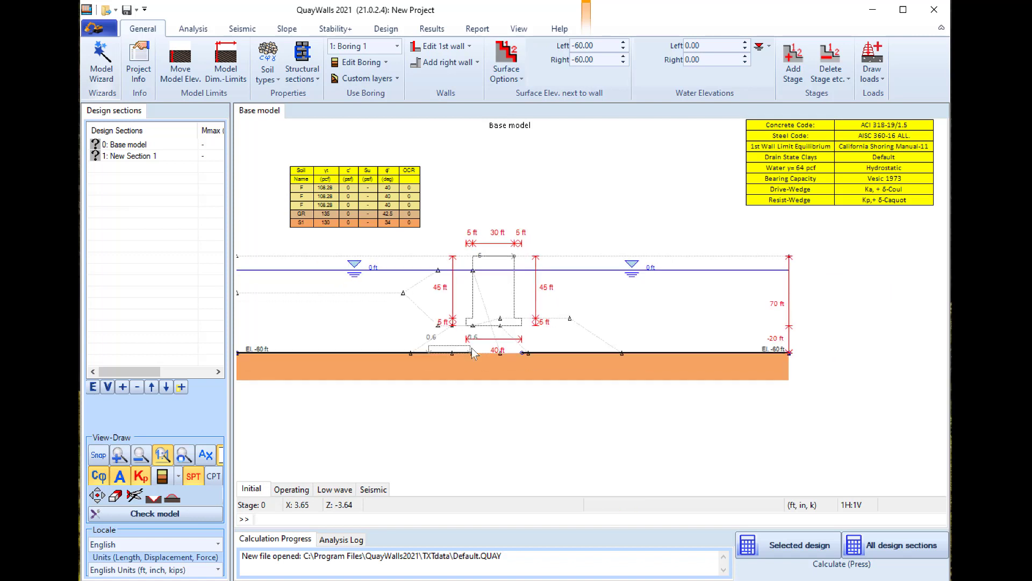
left_click(290, 489)
scroll(492, 320, "up", 1)
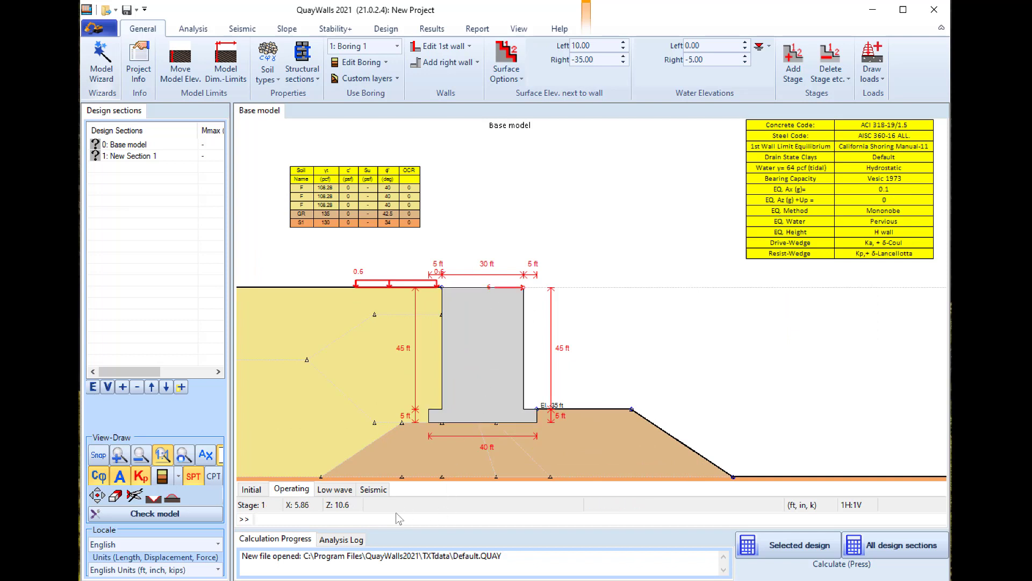
left_click(342, 490)
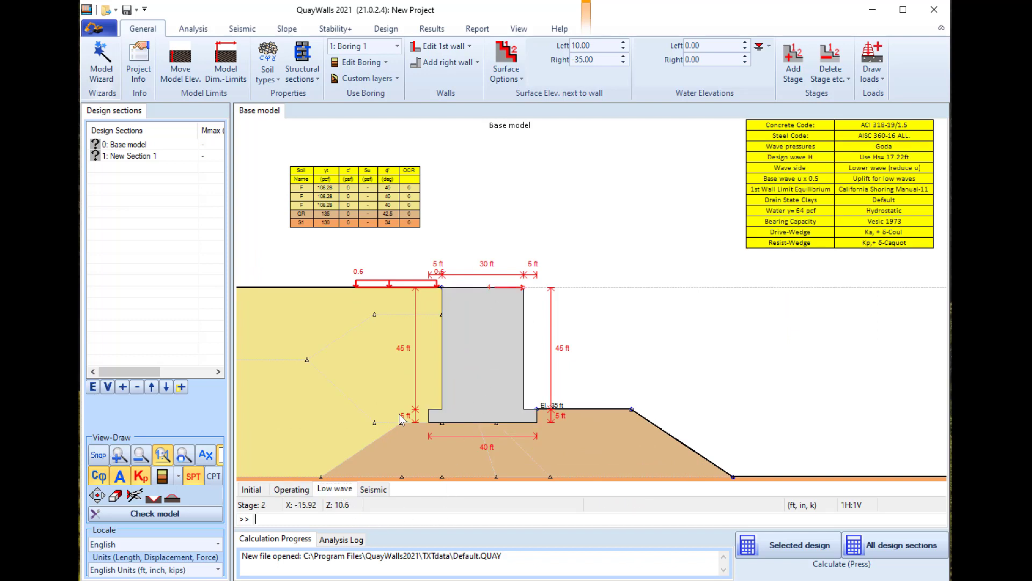
left_click(291, 489)
left_click(334, 488)
left_click(375, 490)
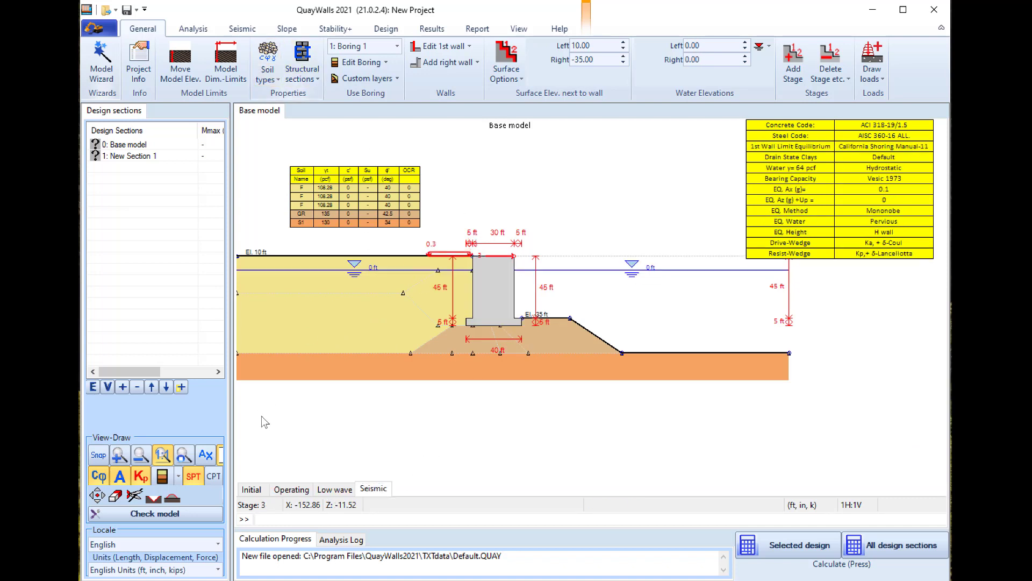
Show the seismic load options and check the other construction stages before returning to the Seismic stage
left_click(238, 33)
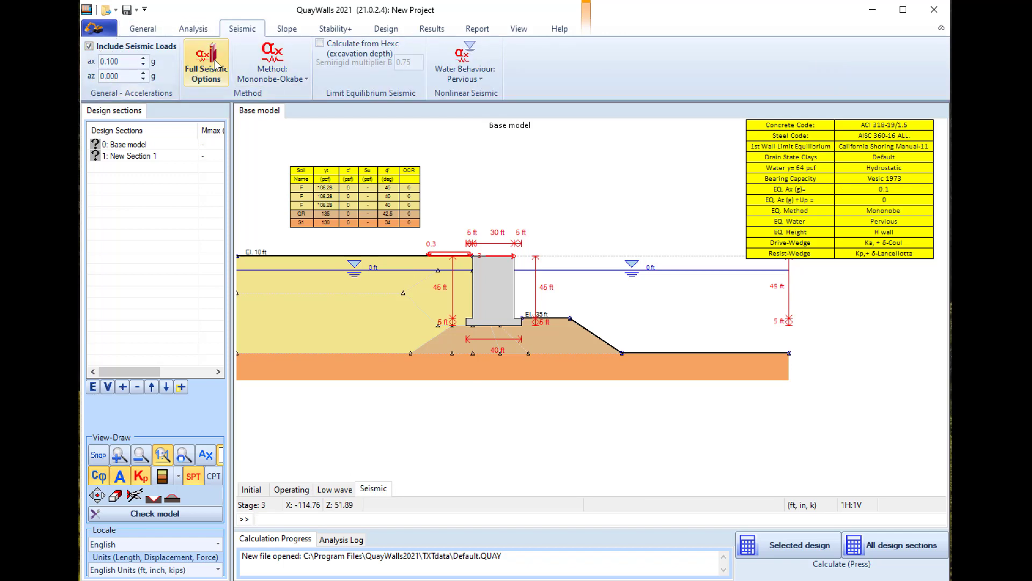
left_click(334, 488)
left_click(306, 491)
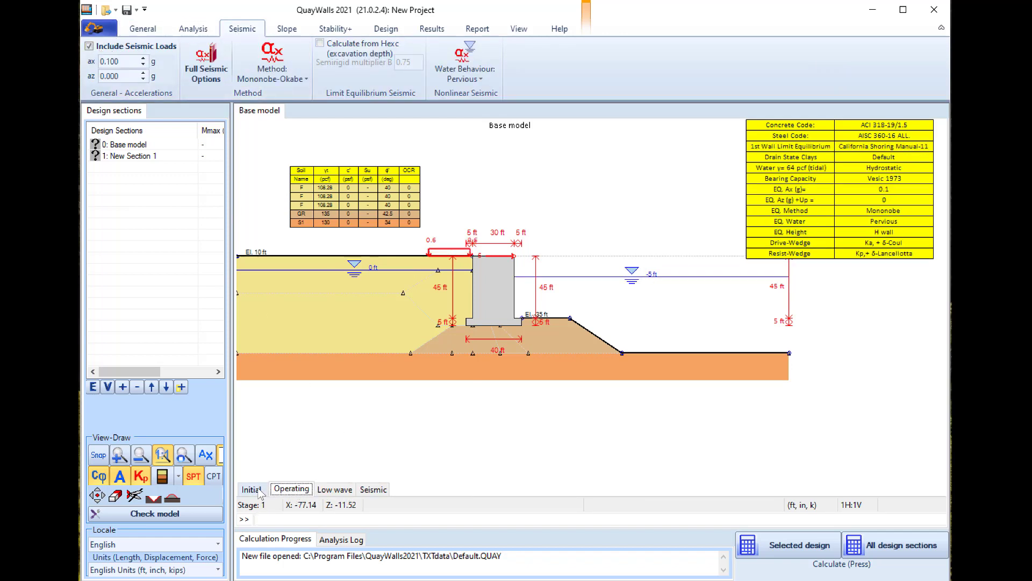
left_click(252, 490)
left_click(371, 490)
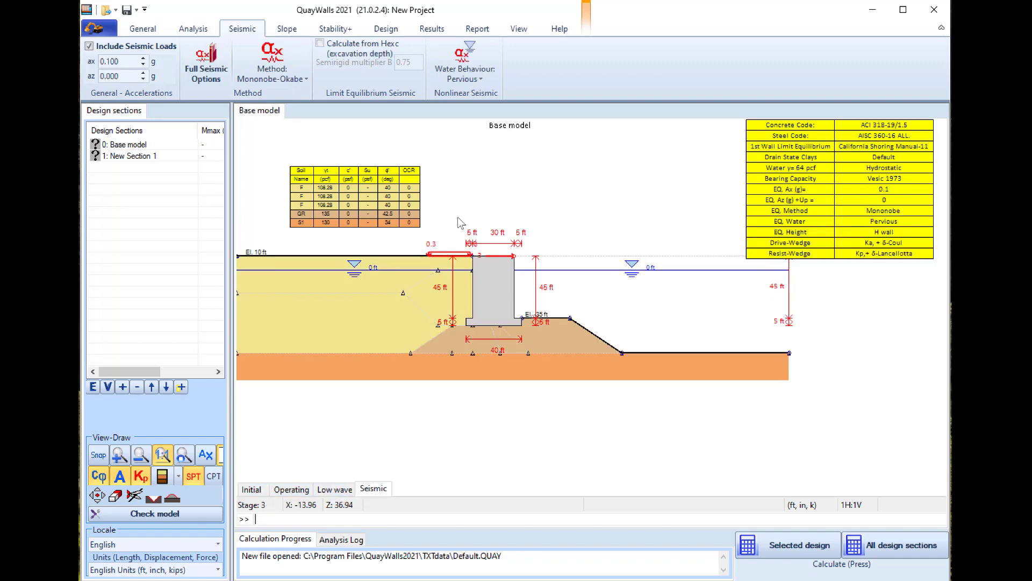
In the wall's section data, change the wall type to Caisson Type Quay wall and set the abutment width to 100 ft
double_click(504, 306)
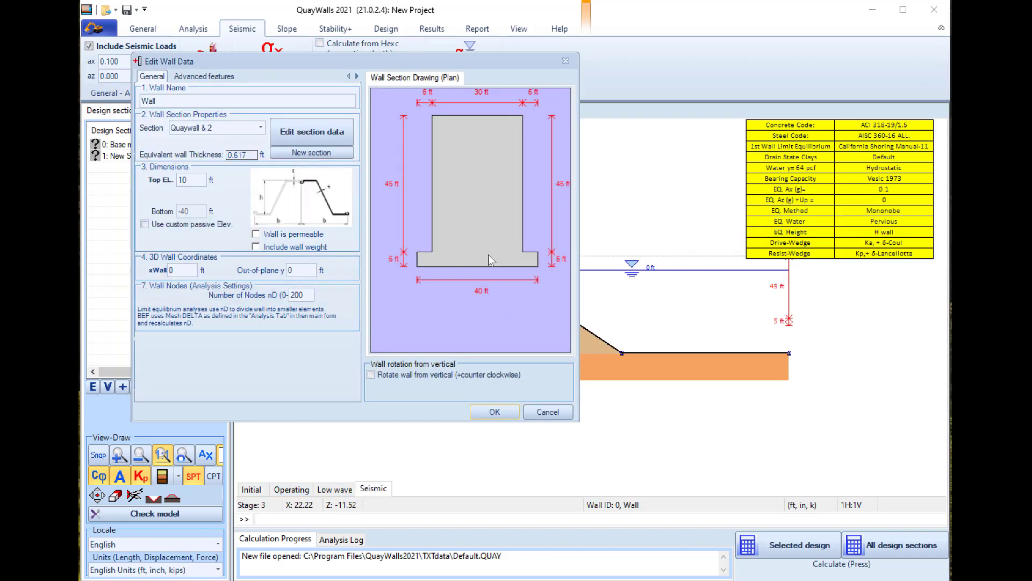
left_click(331, 134)
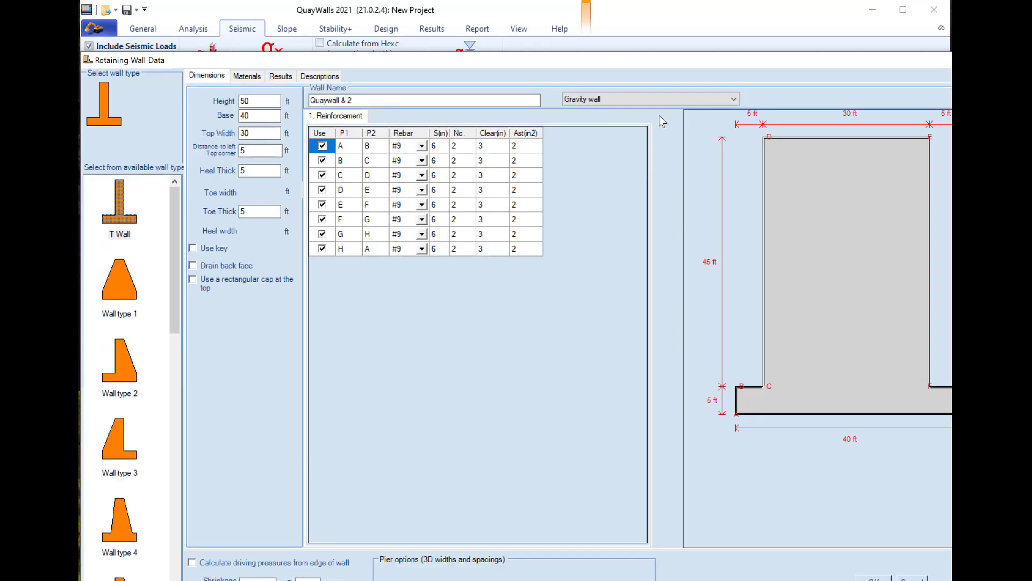
left_click(640, 97)
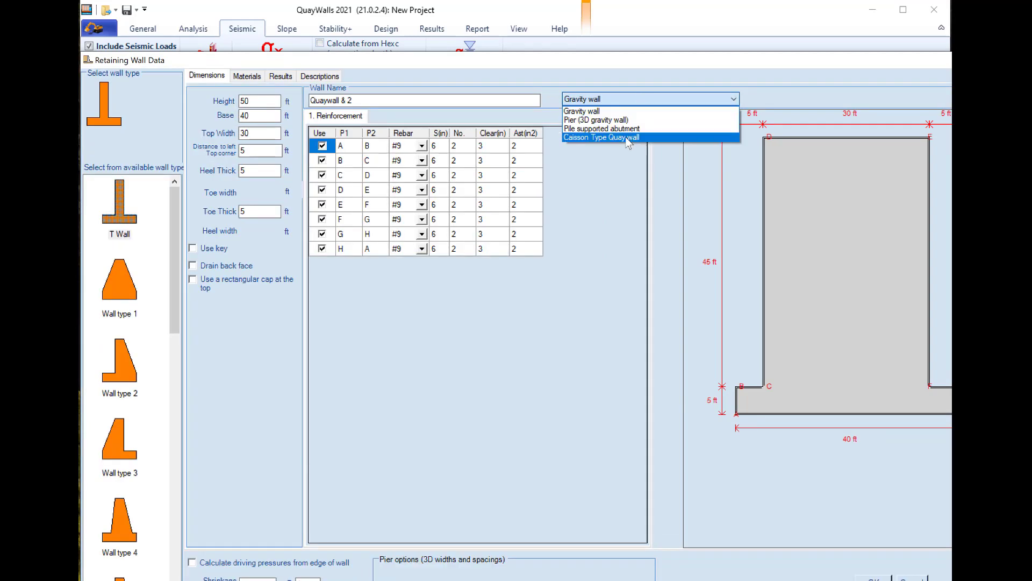
left_click(624, 138)
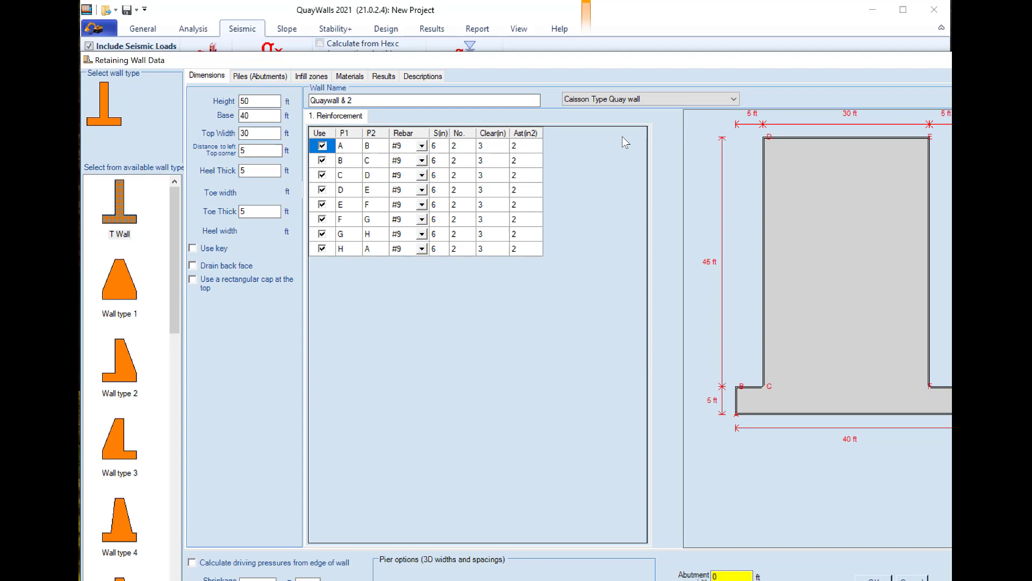
double_click(735, 572)
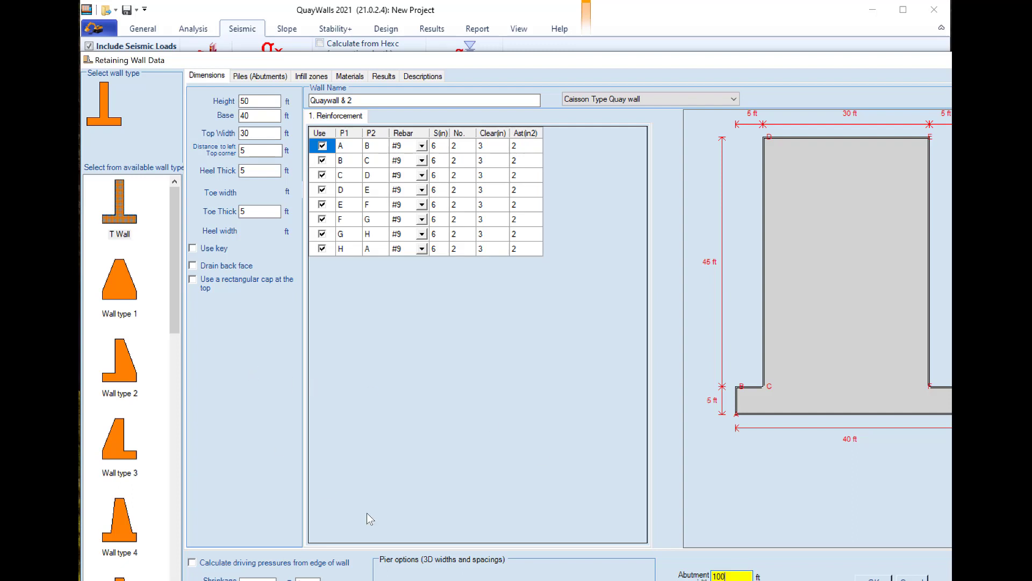
Auto-generate the caisson's infill zones on a rectangular box arrangement with nX 3 and nY 5
left_click(310, 76)
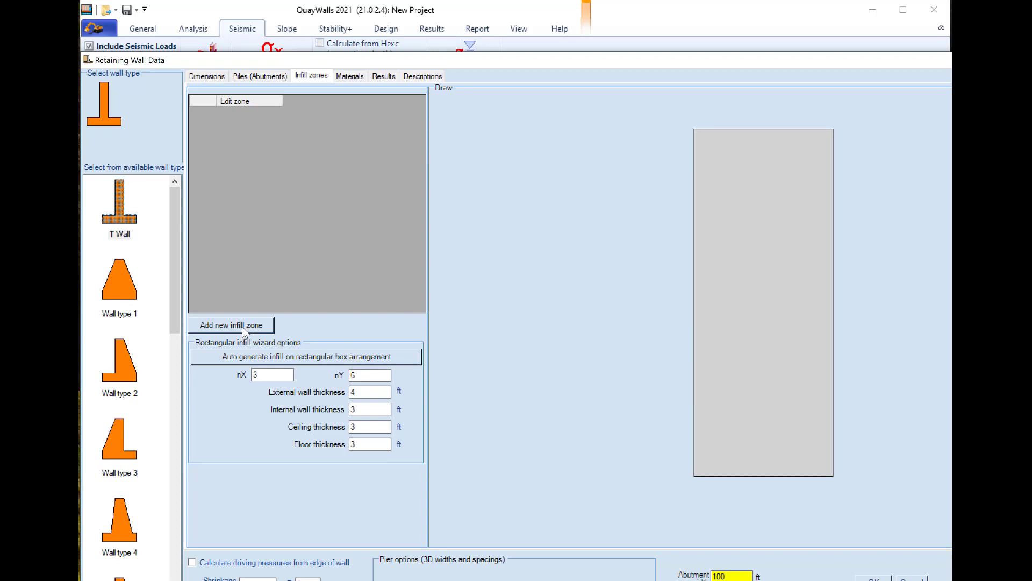
double_click(257, 374)
key("Tab")
type("5")
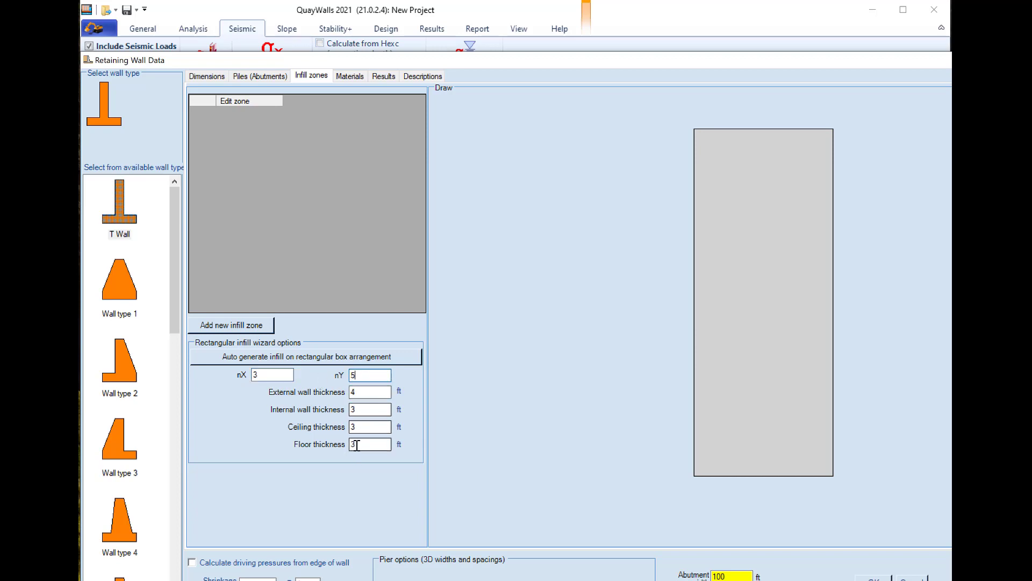
left_click(287, 358)
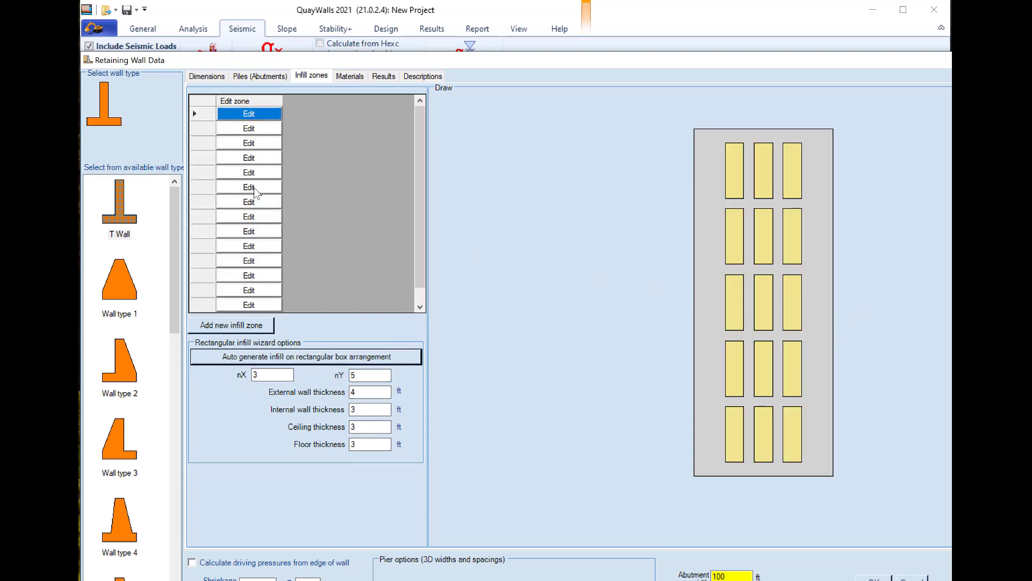
Examine the fifth infill zone's soil, distances, corner points and available fill types, keeping the Fully fill option
left_click(253, 171)
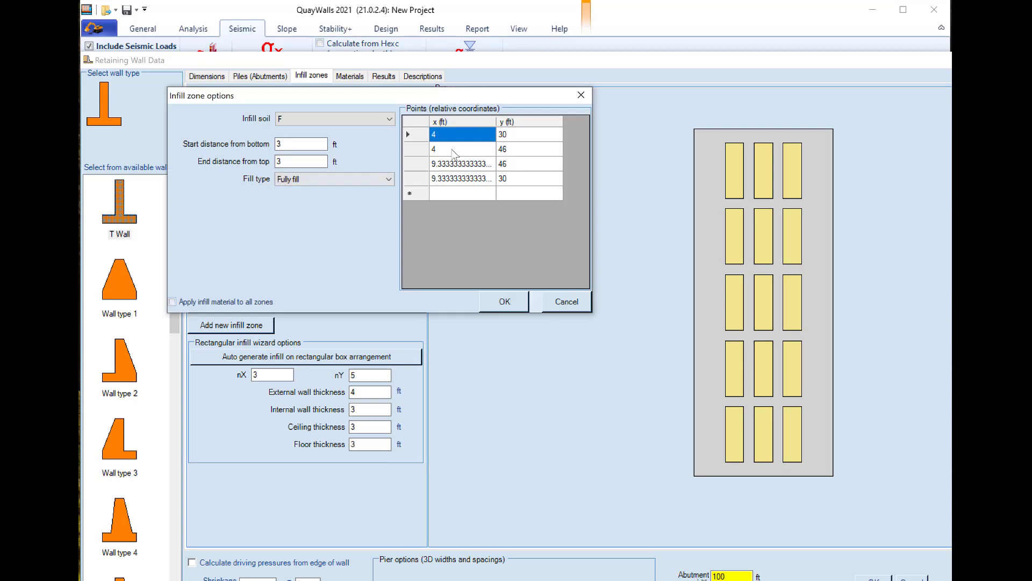
left_click(304, 180)
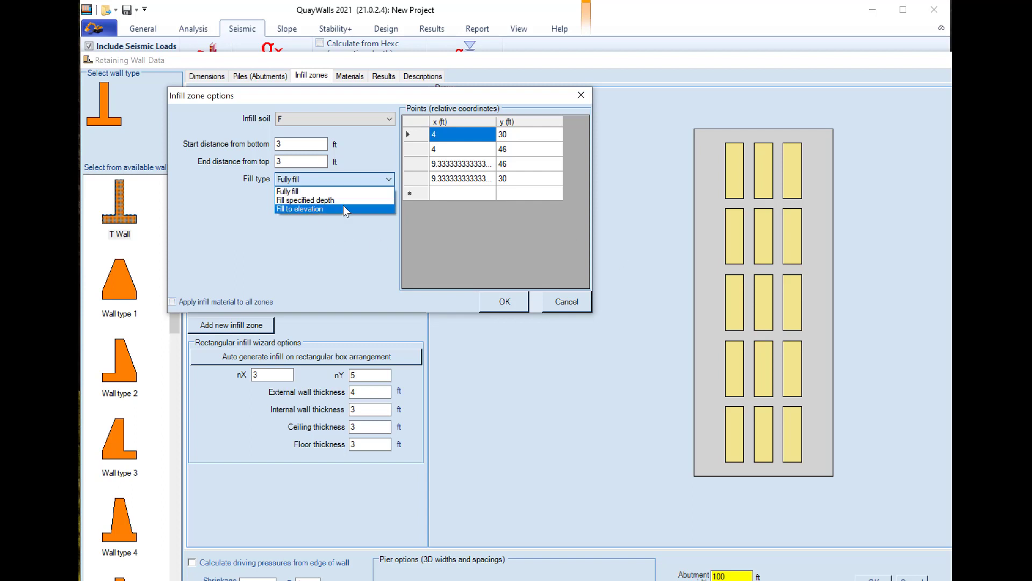
left_click(323, 180)
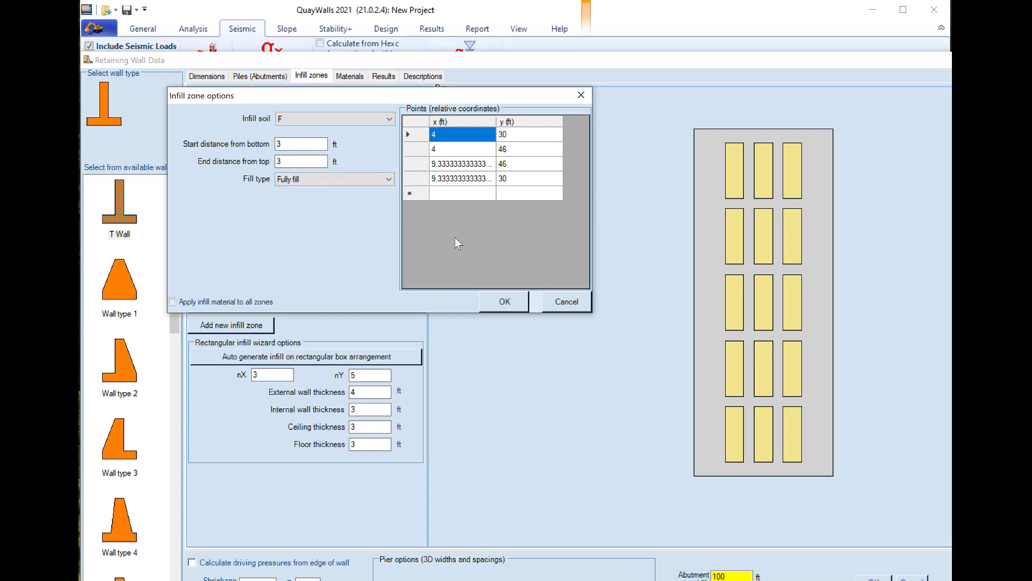
left_click(517, 310)
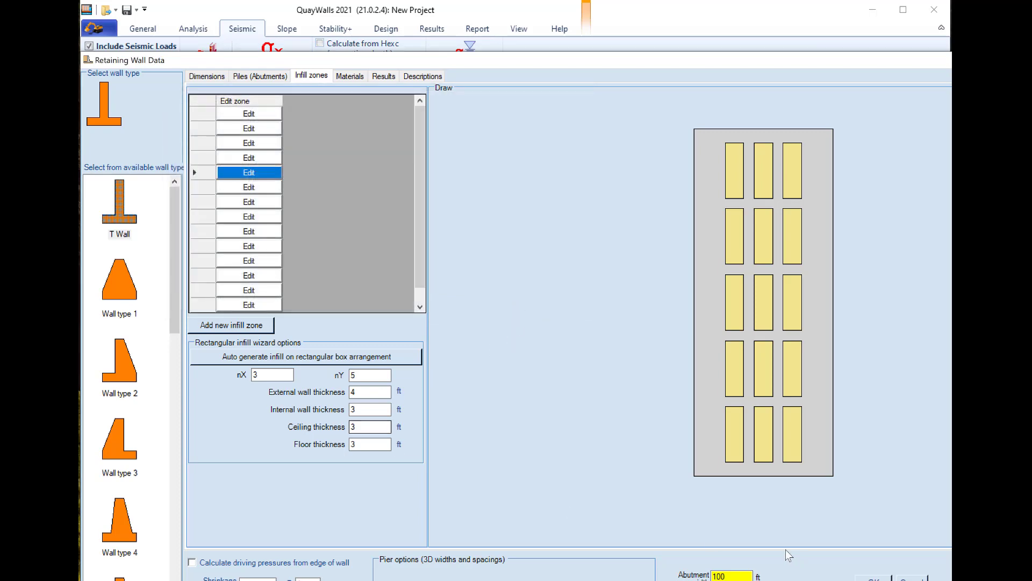